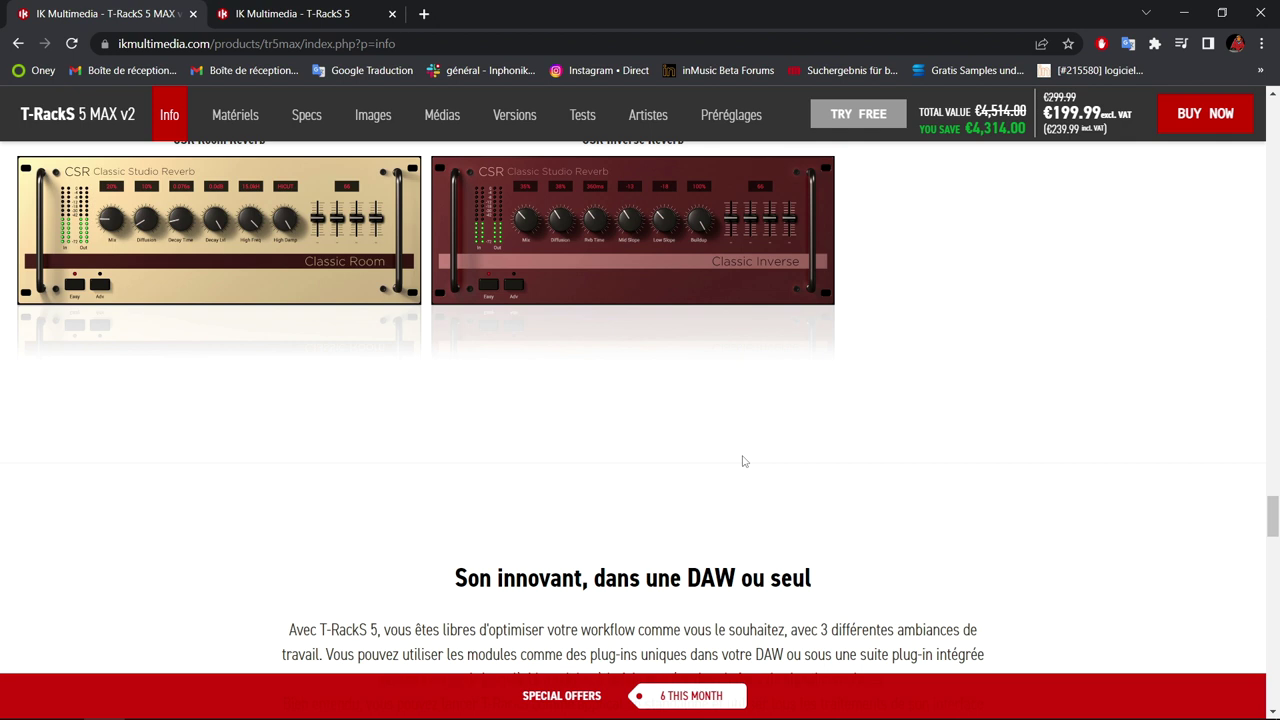
# Browse the T-RackS 5 MAX v2 product page through the CSR reverbs, the DAW or standalone section and the signature presets.
pyautogui.scroll(-6, 723, 363)
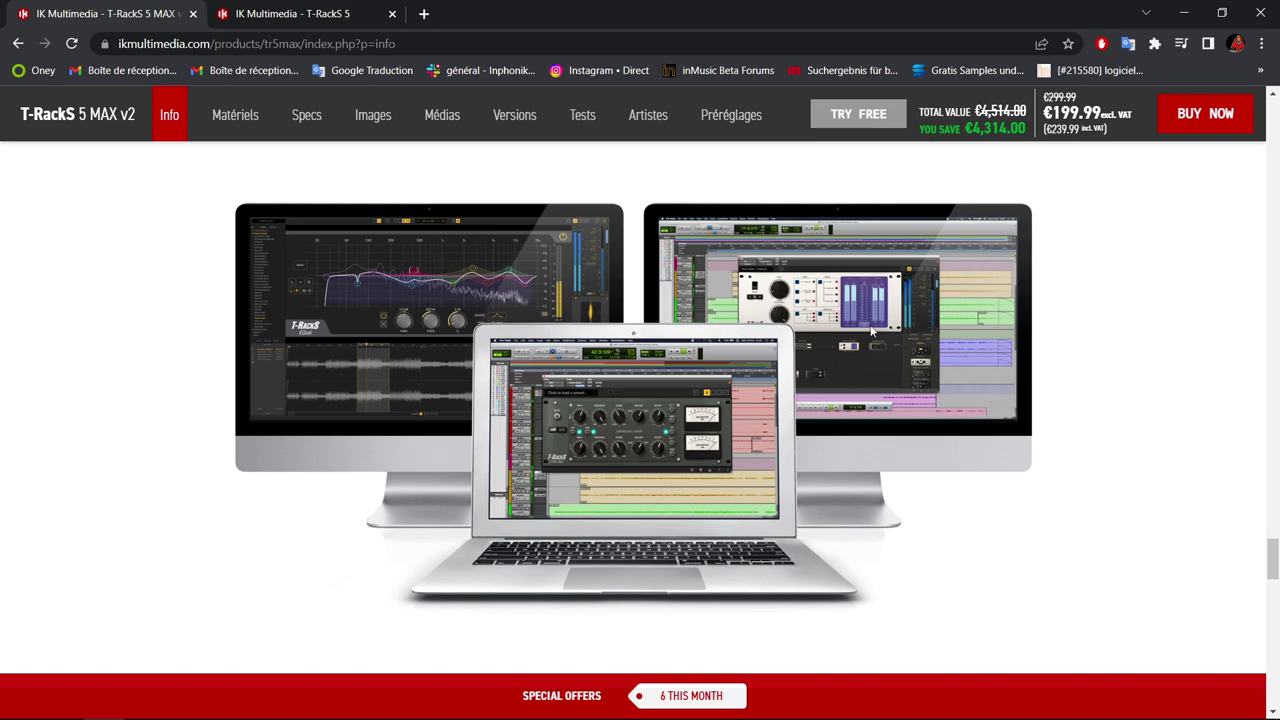
pyautogui.scroll(-3, 1018, 280)
pyautogui.scroll(-5, 1020, 287)
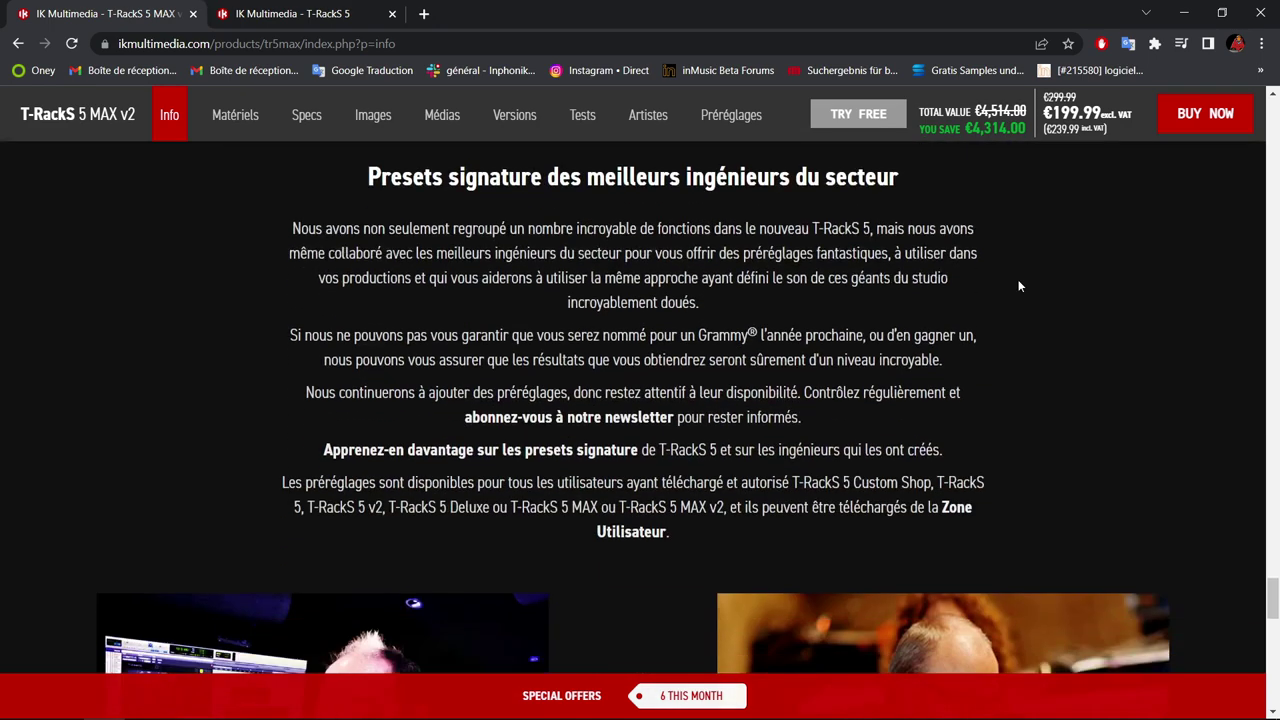
pyautogui.scroll(4, 1020, 287)
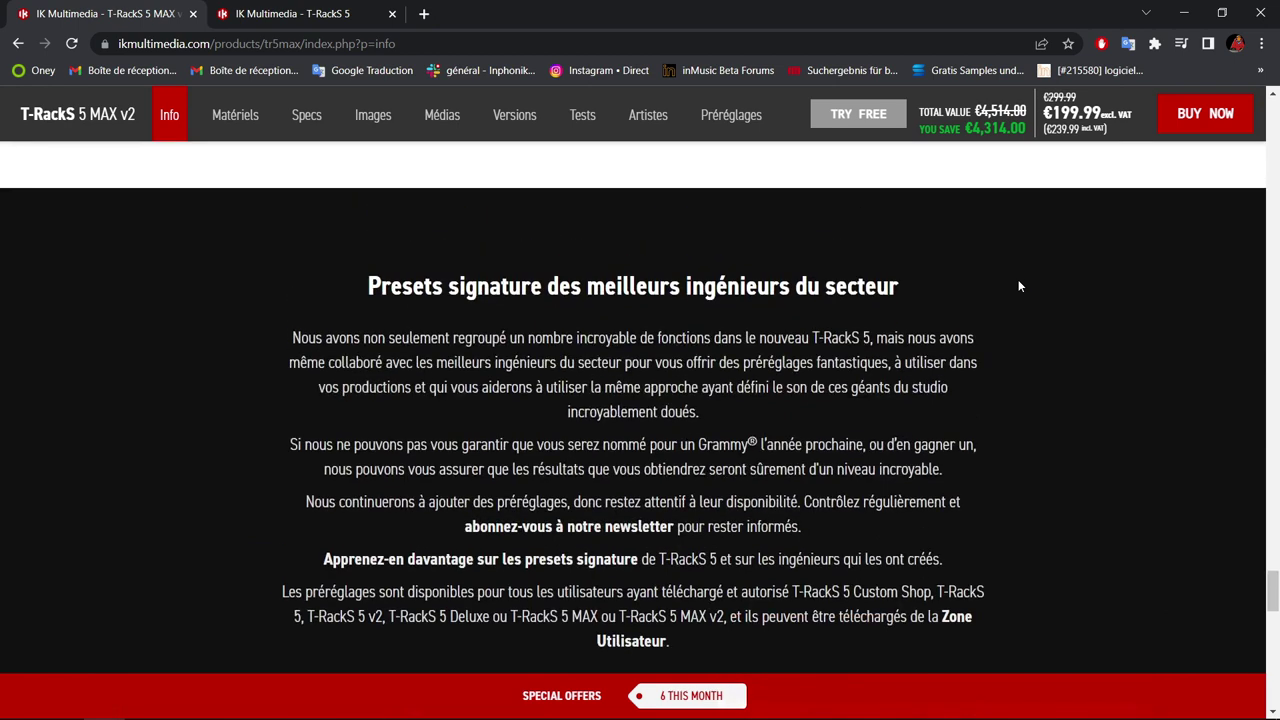
pyautogui.scroll(2, 1018, 287)
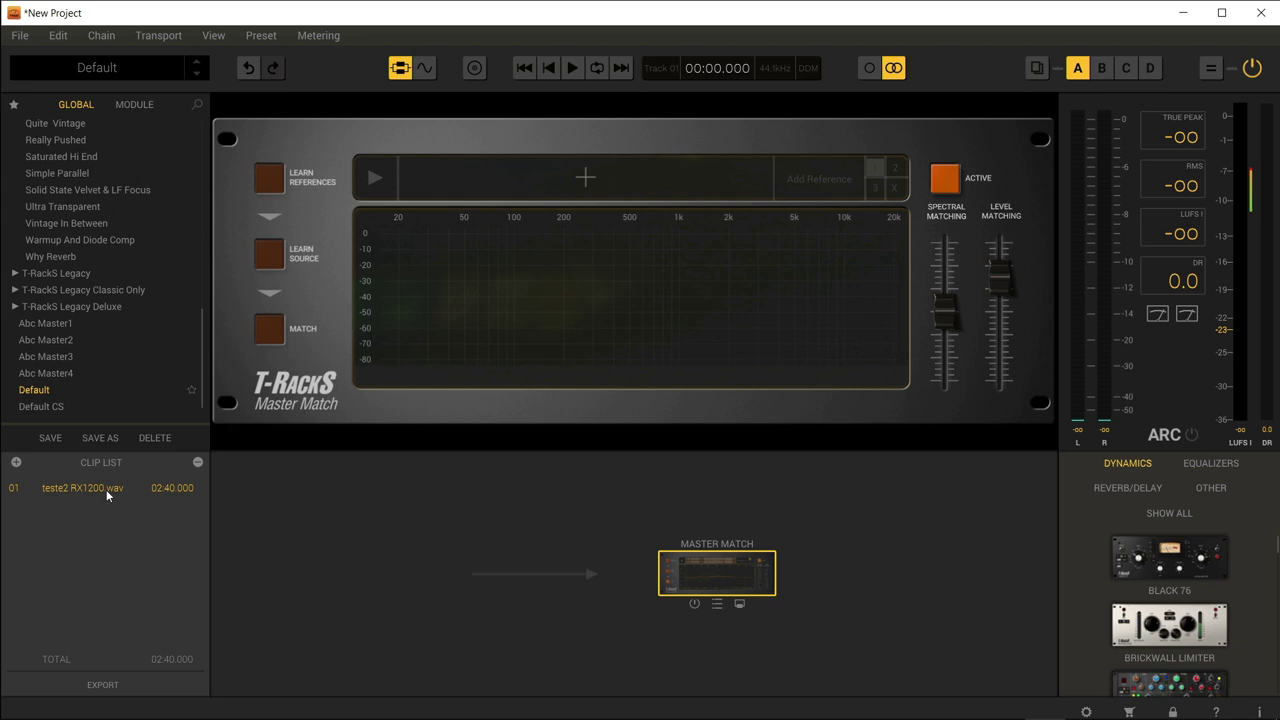
# Review the audio settings, keeping the Windows Audio (Low Latency Mode) technology, and list the presets by module.
pyautogui.click(20, 36)
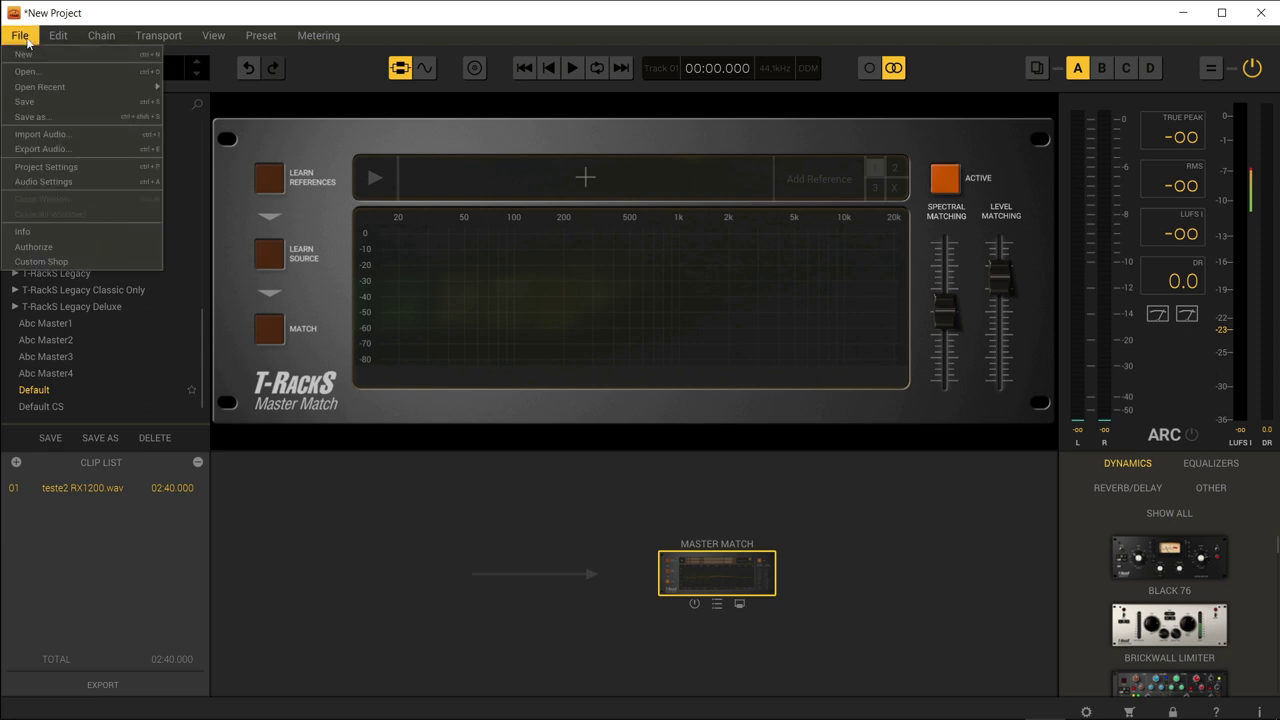
pyautogui.click(42, 182)
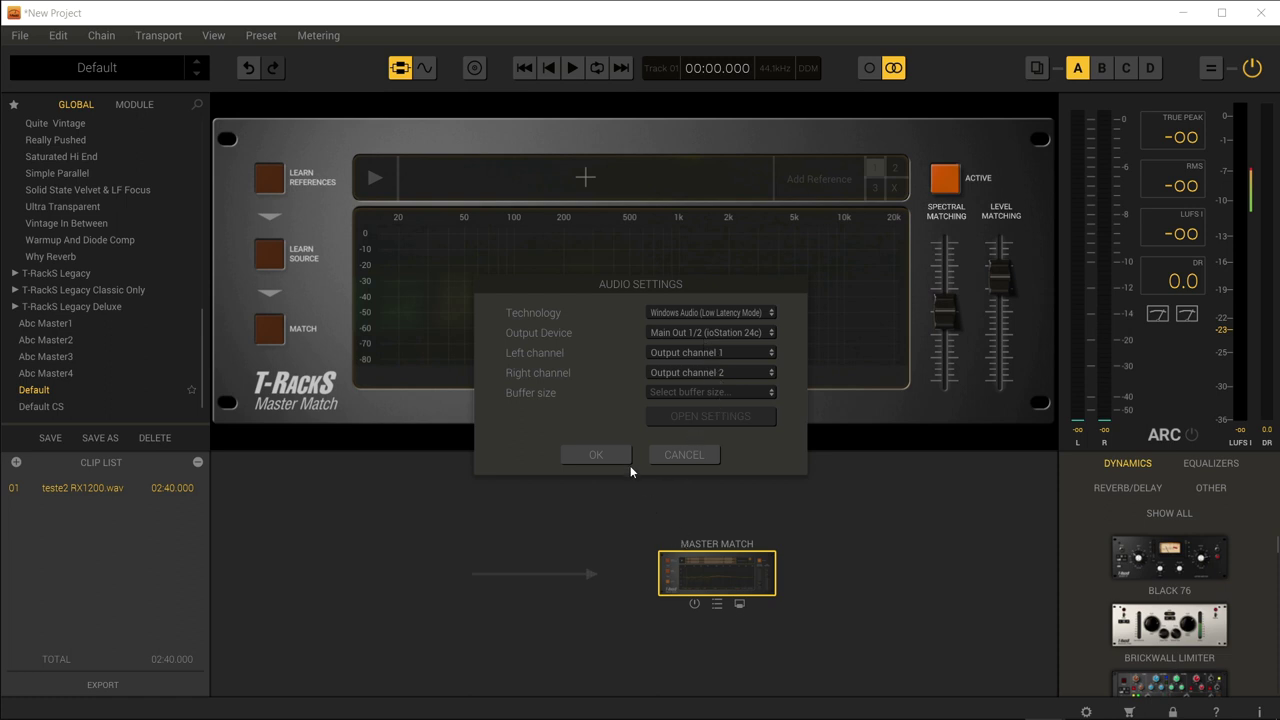
pyautogui.click(748, 313)
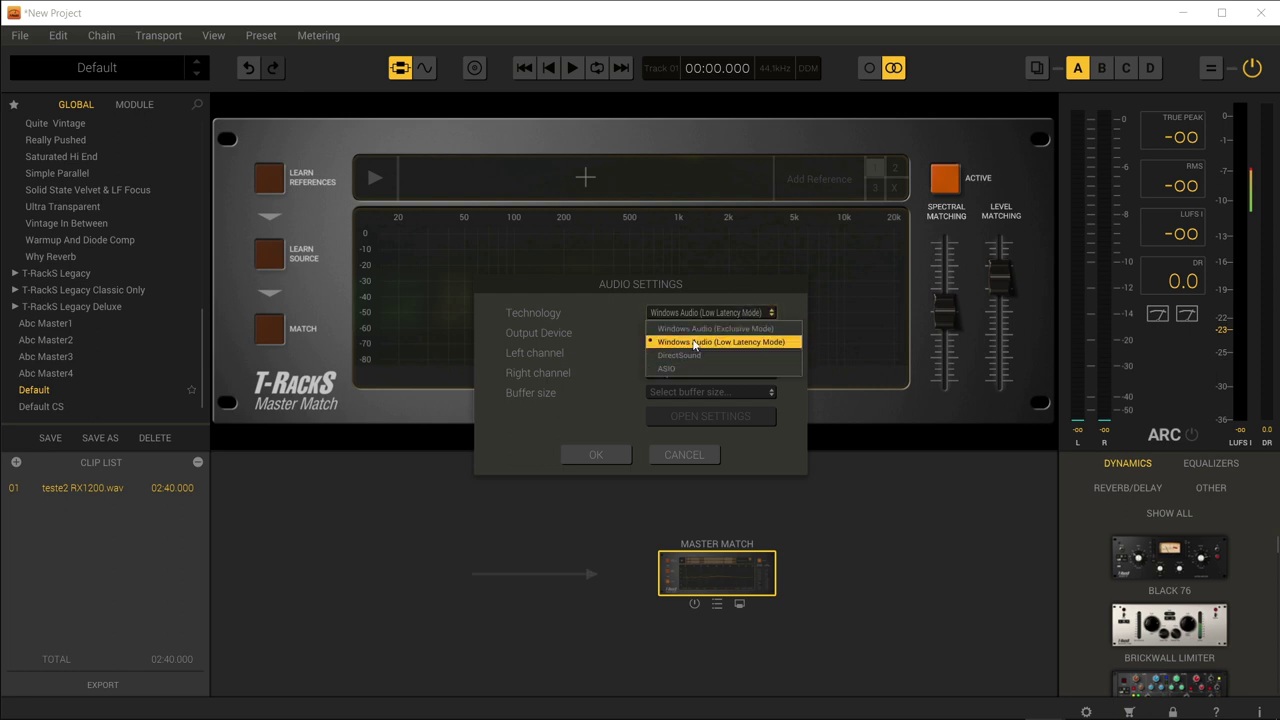
pyautogui.click(590, 427)
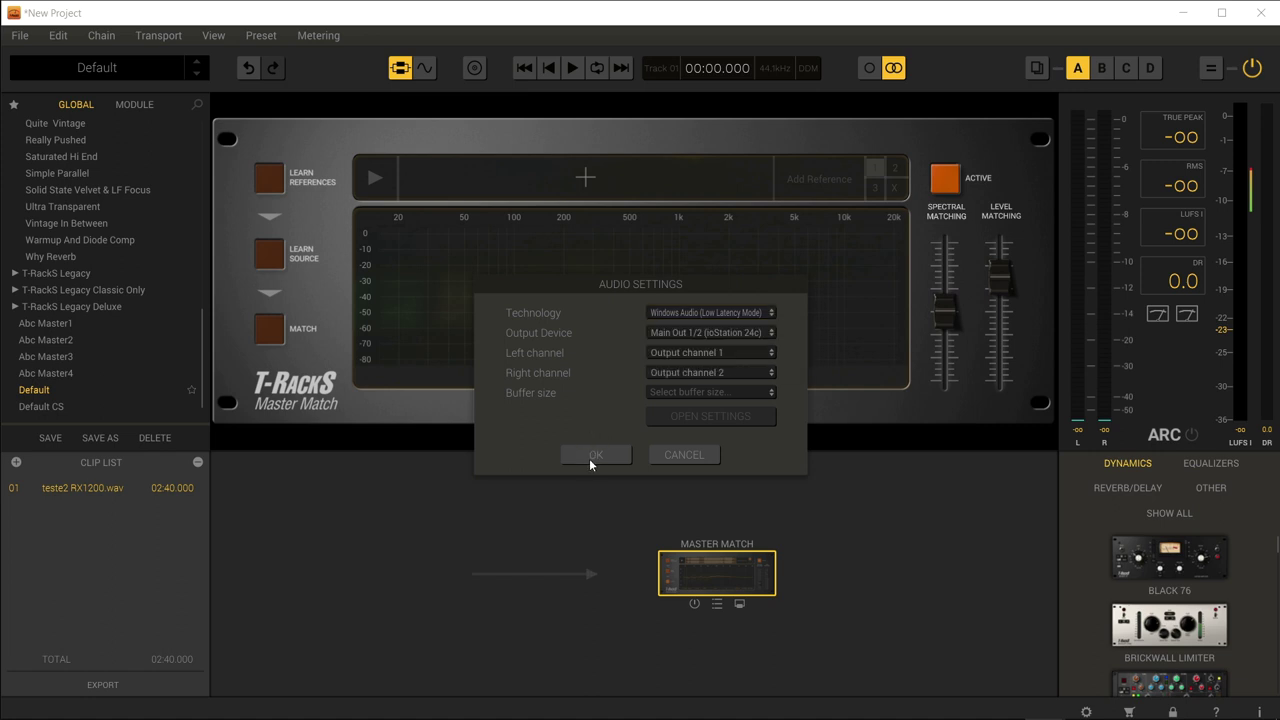
pyautogui.click(594, 458)
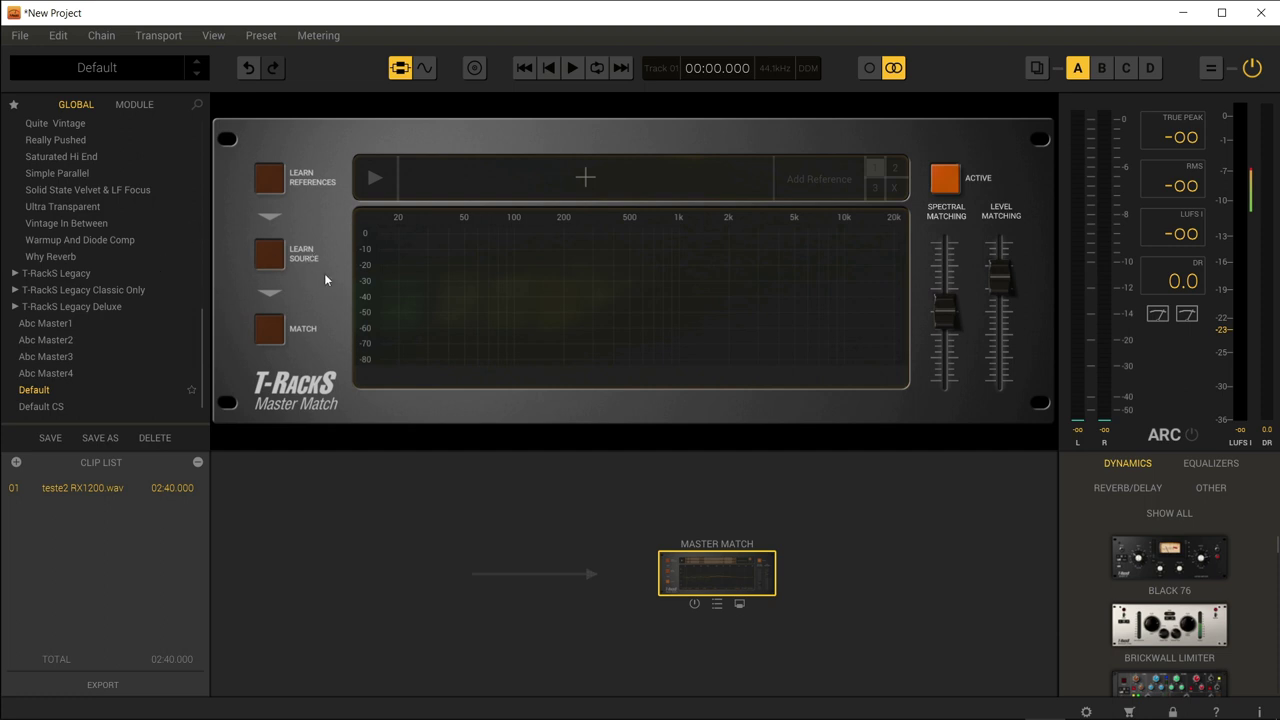
pyautogui.click(126, 108)
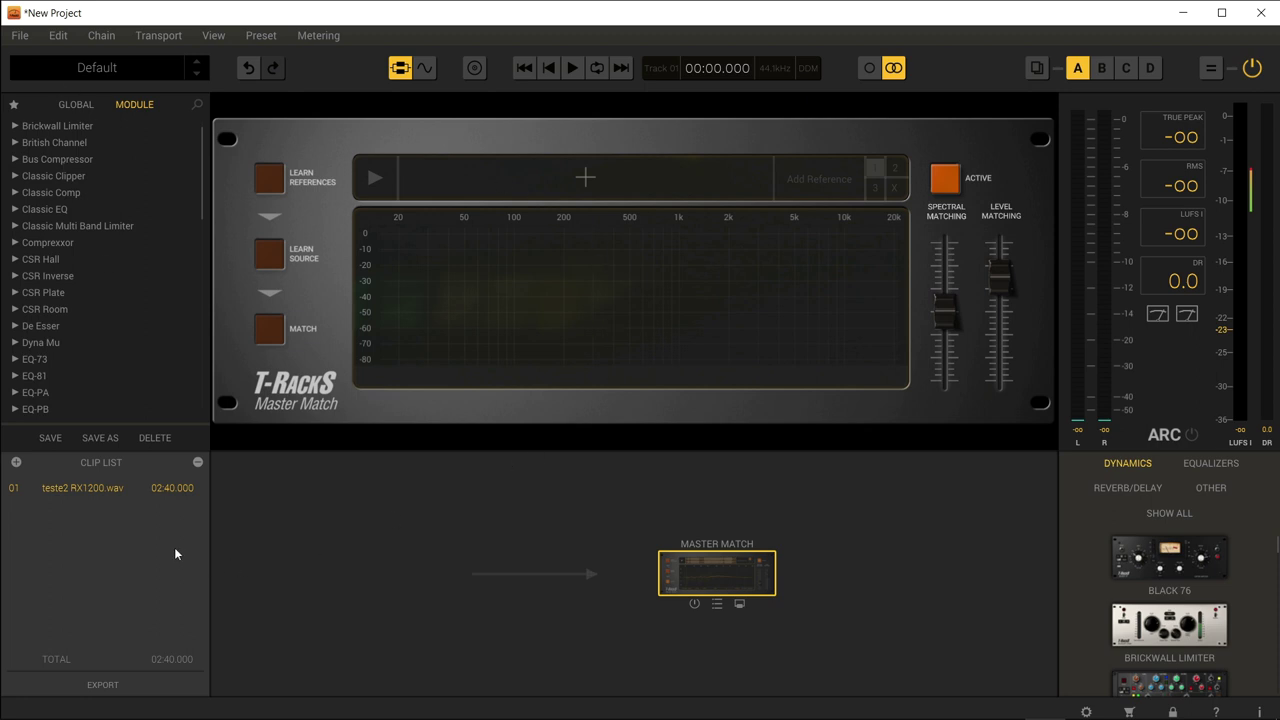
# Import the audio file stutter mix 1.wav from the desktop into the clip list.
pyautogui.click(24, 40)
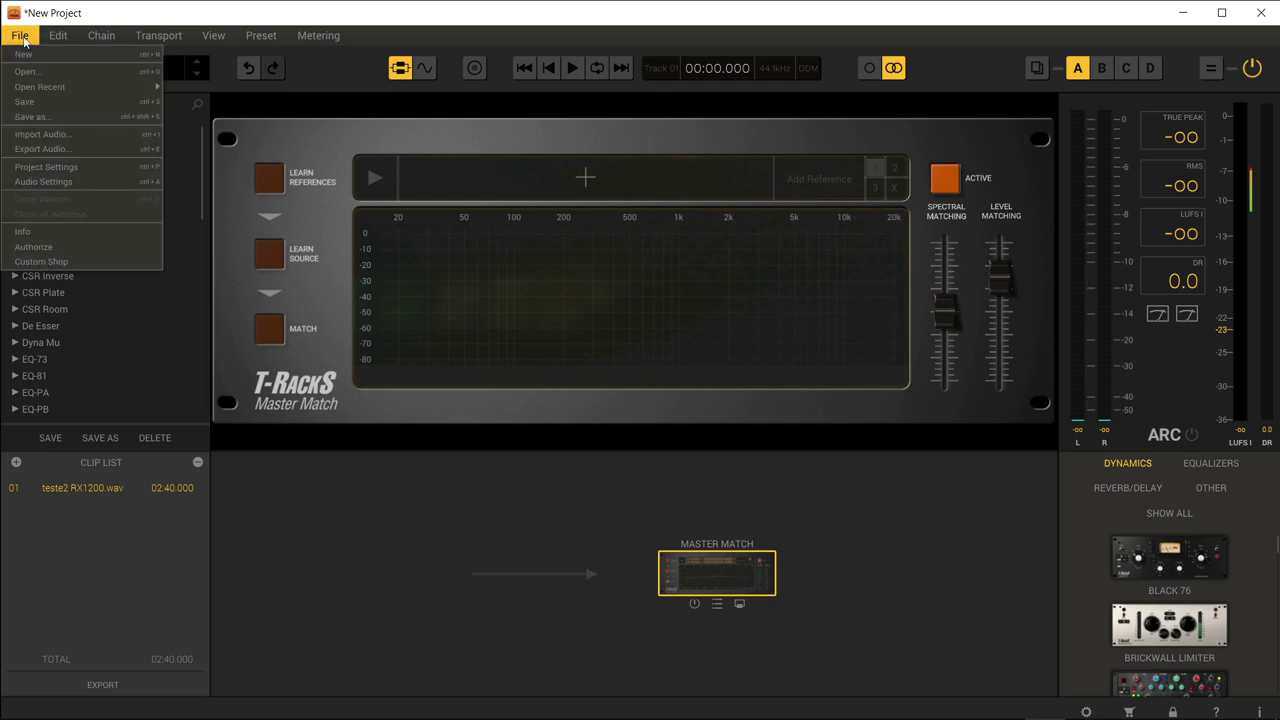
pyautogui.click(44, 134)
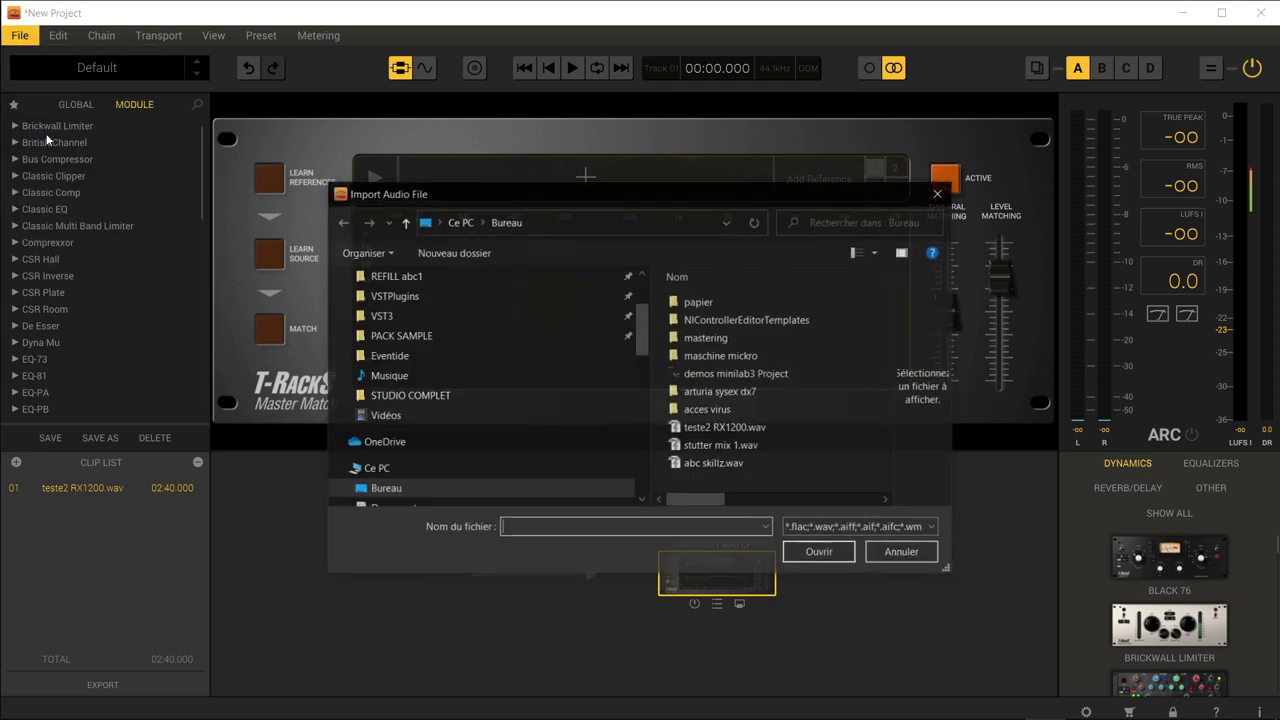
pyautogui.click(712, 448)
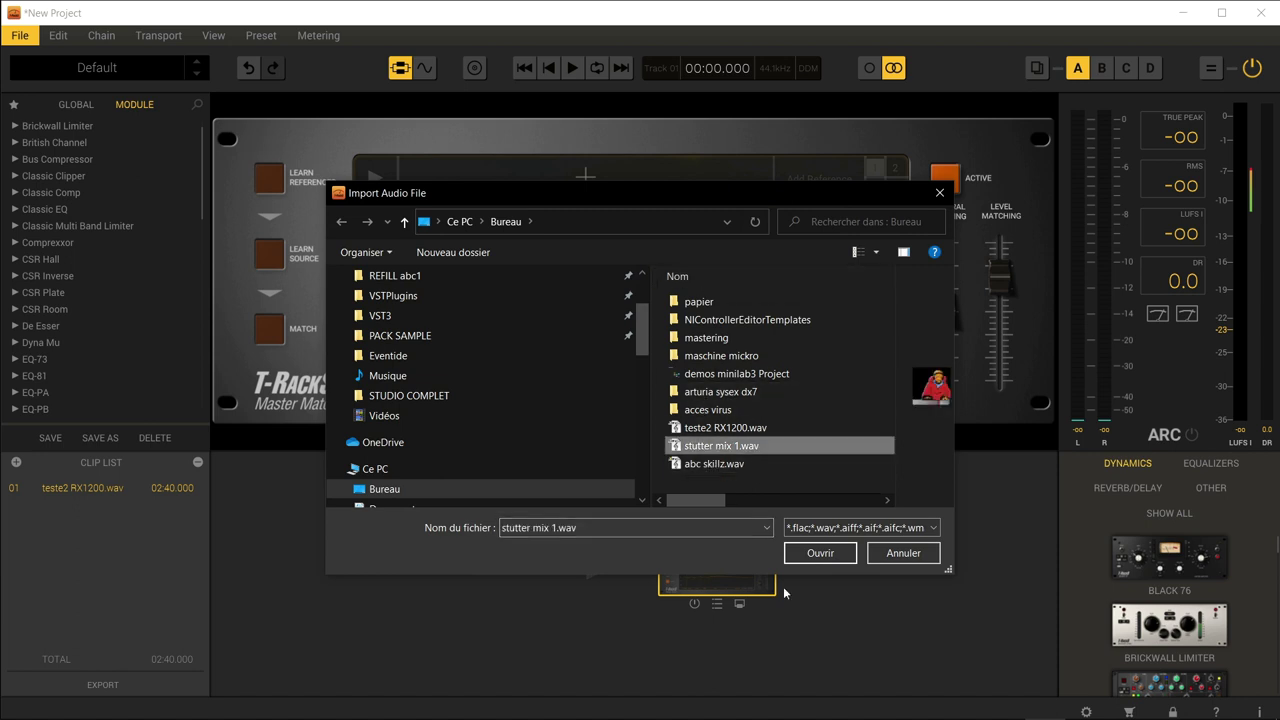
pyautogui.click(810, 552)
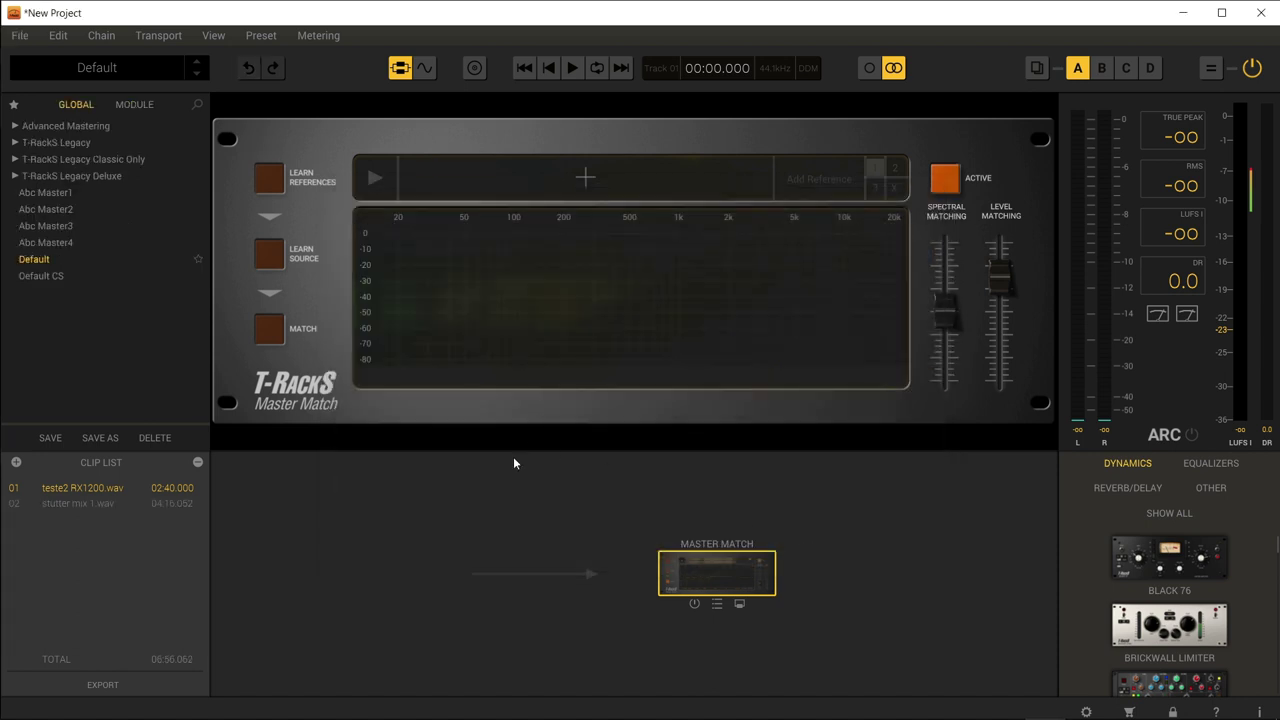
# Switch between the clips stutter mix 1.wav and teste2 RX1200.wav to compare their processing chains.
pyautogui.click(79, 506)
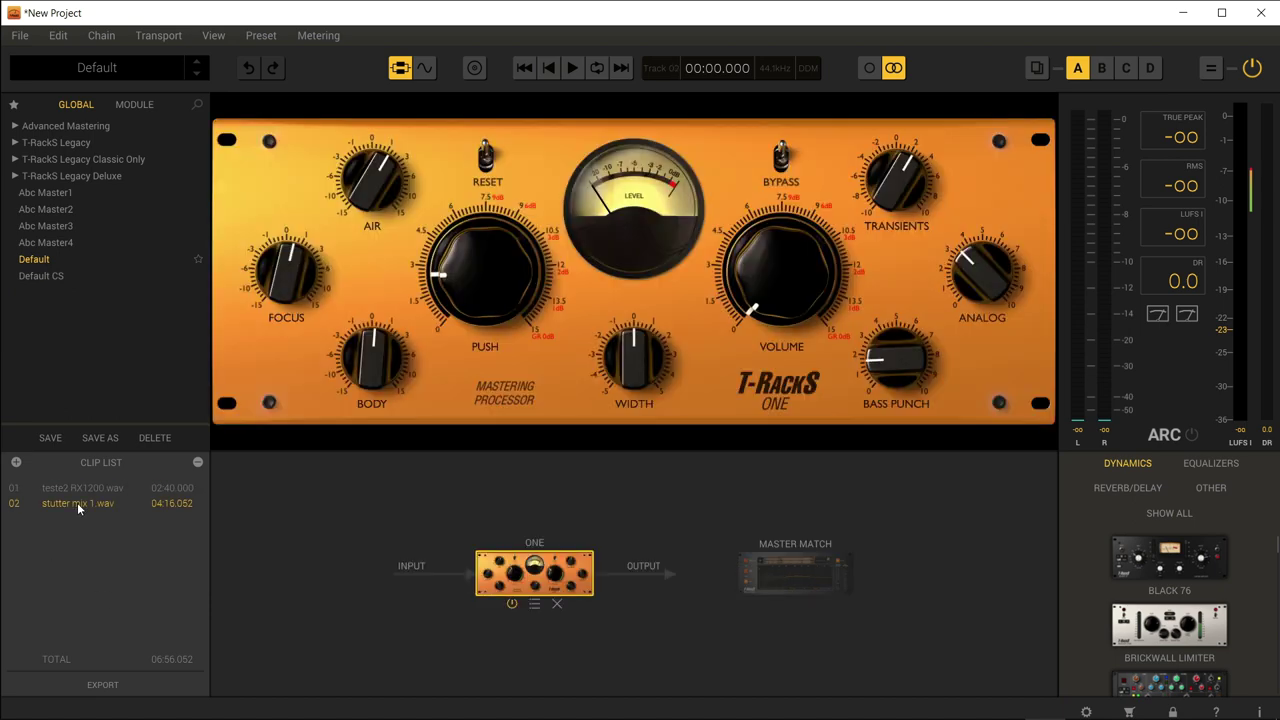
pyautogui.click(77, 487)
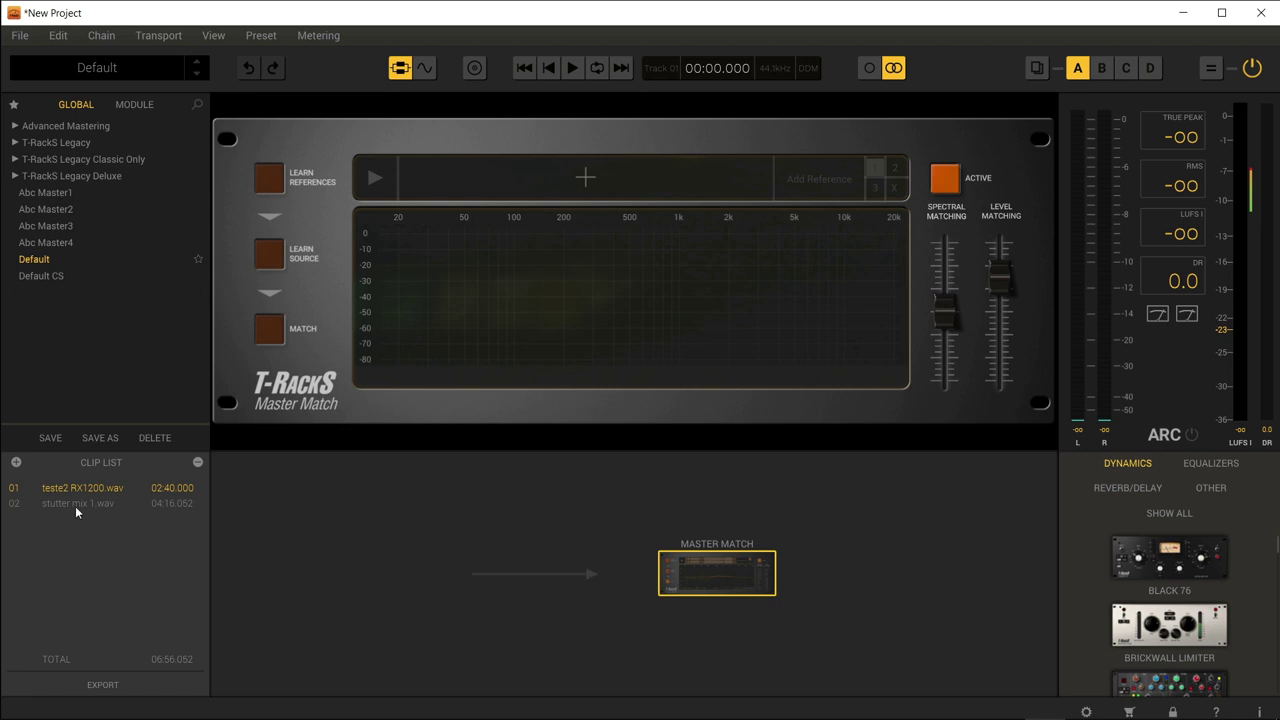
pyautogui.click(75, 506)
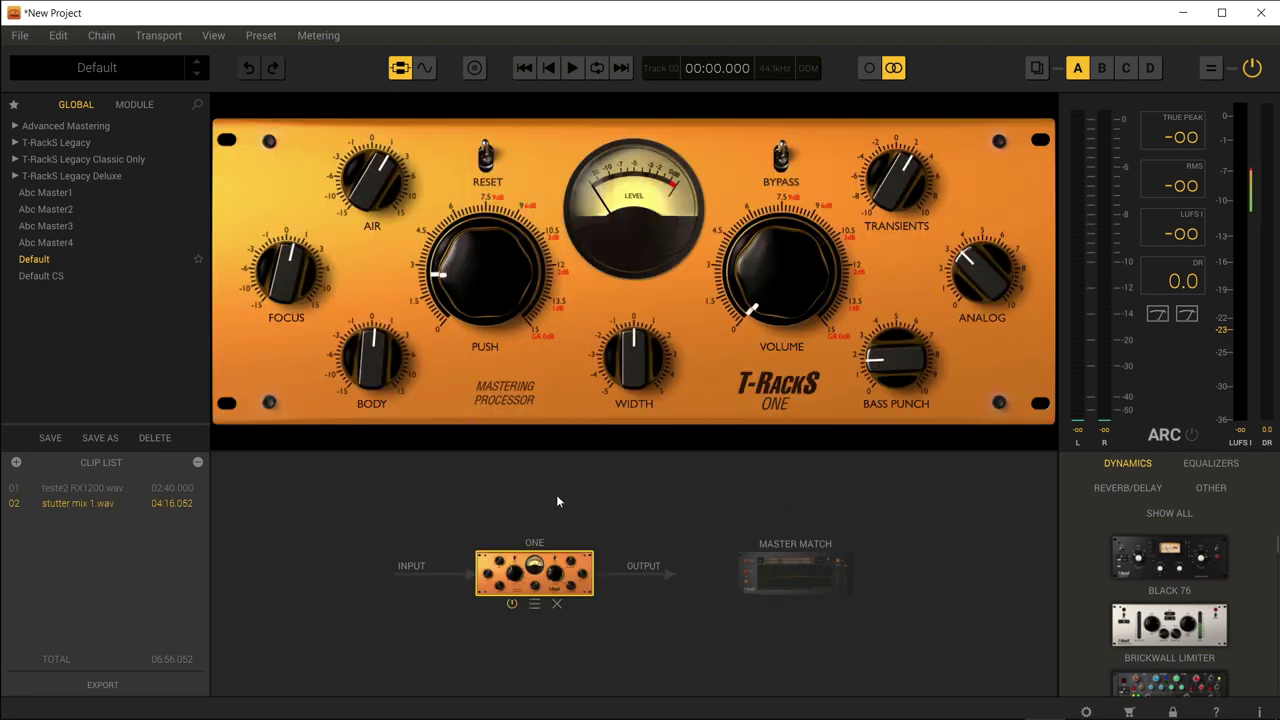
pyautogui.click(88, 490)
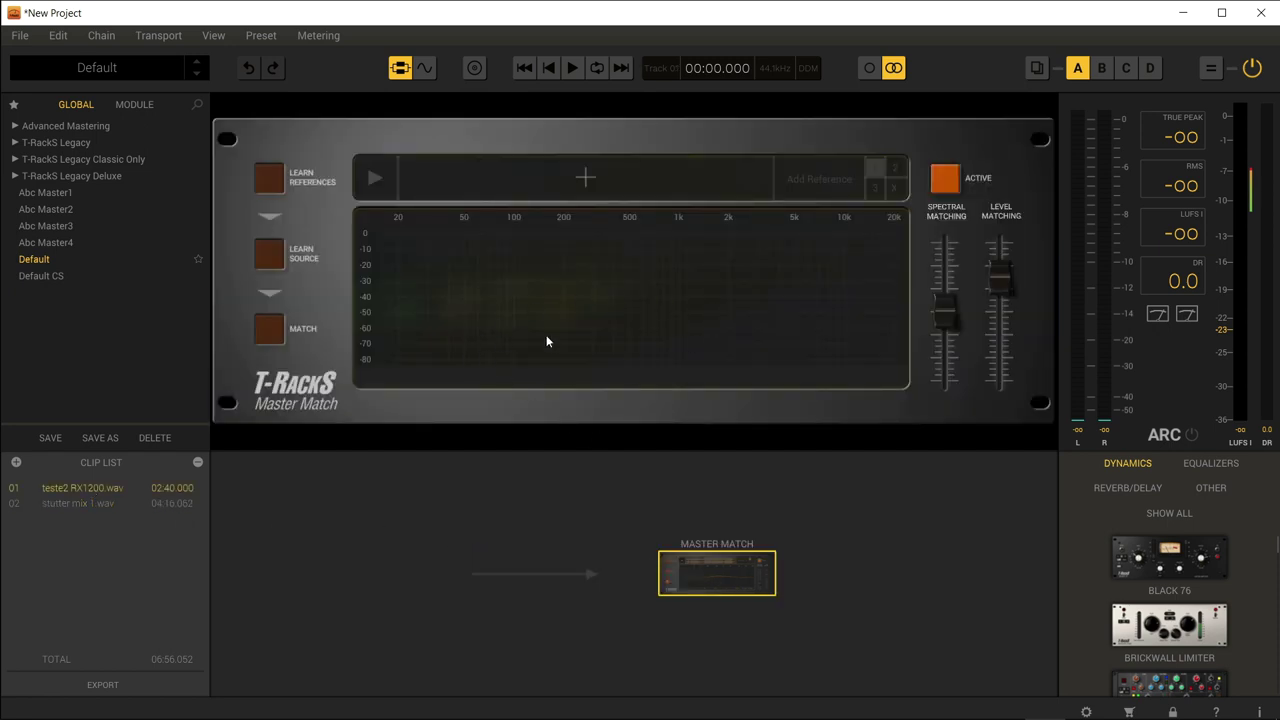
# Remove the ONE module from the processing chain of stutter mix 1.wav.
pyautogui.click(101, 503)
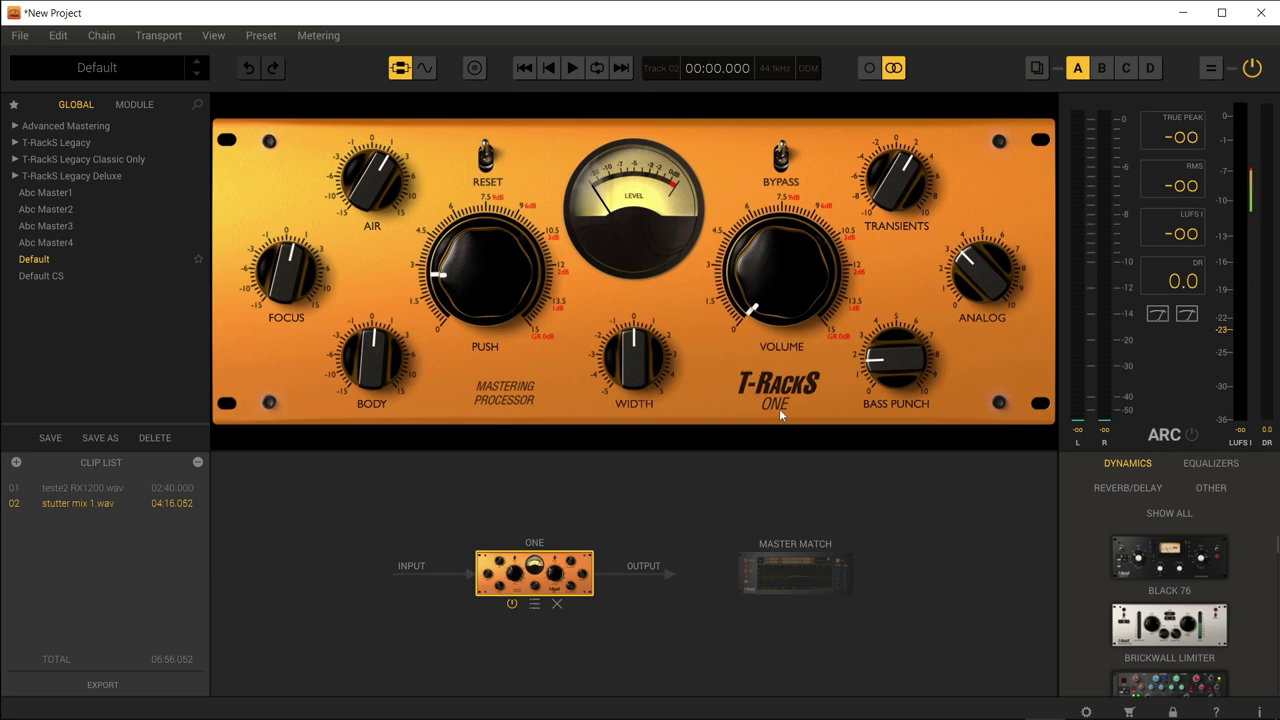
pyautogui.click(558, 605)
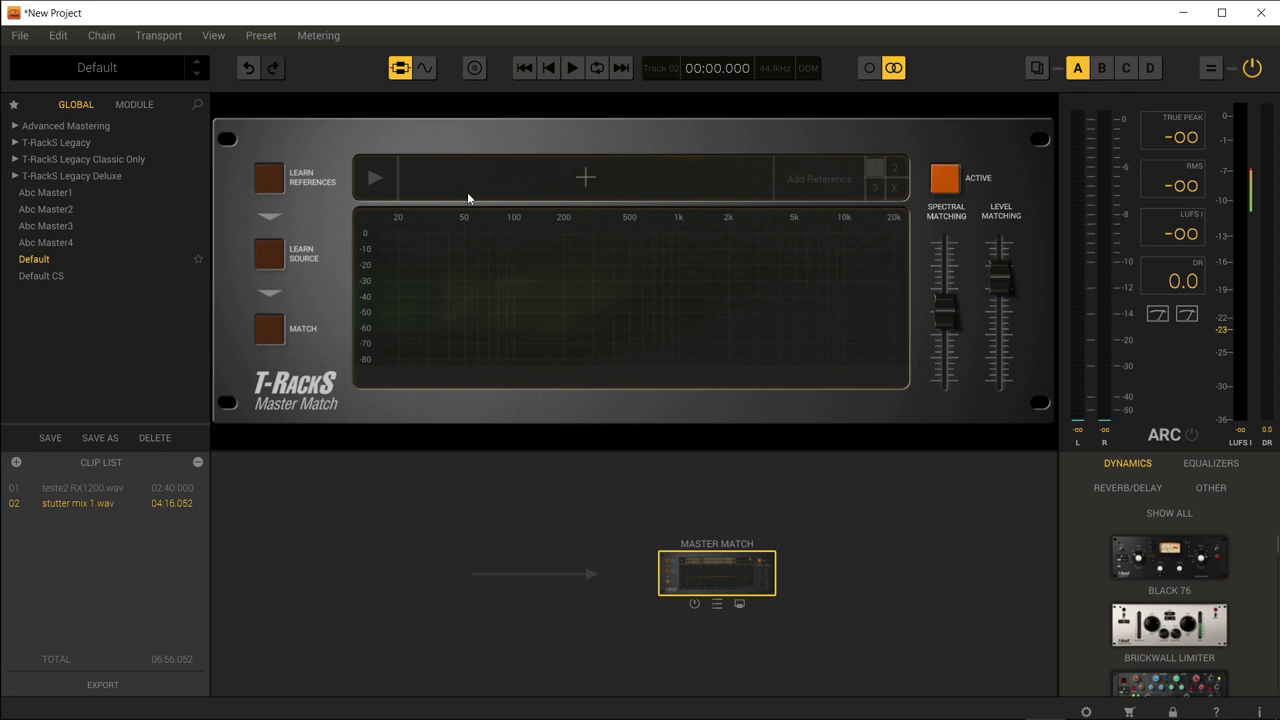
# Examine both clips in the Album Assembly window, selecting each one in turn, and close the window.
pyautogui.click(475, 68)
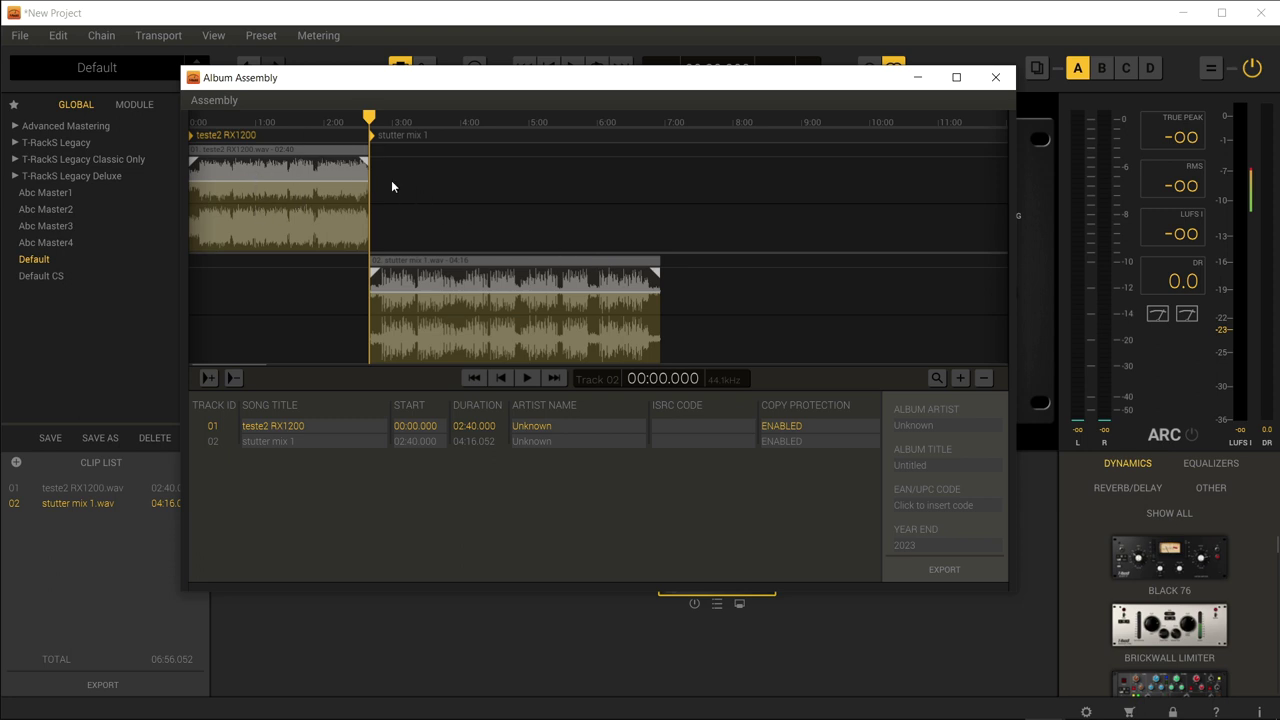
pyautogui.click(240, 150)
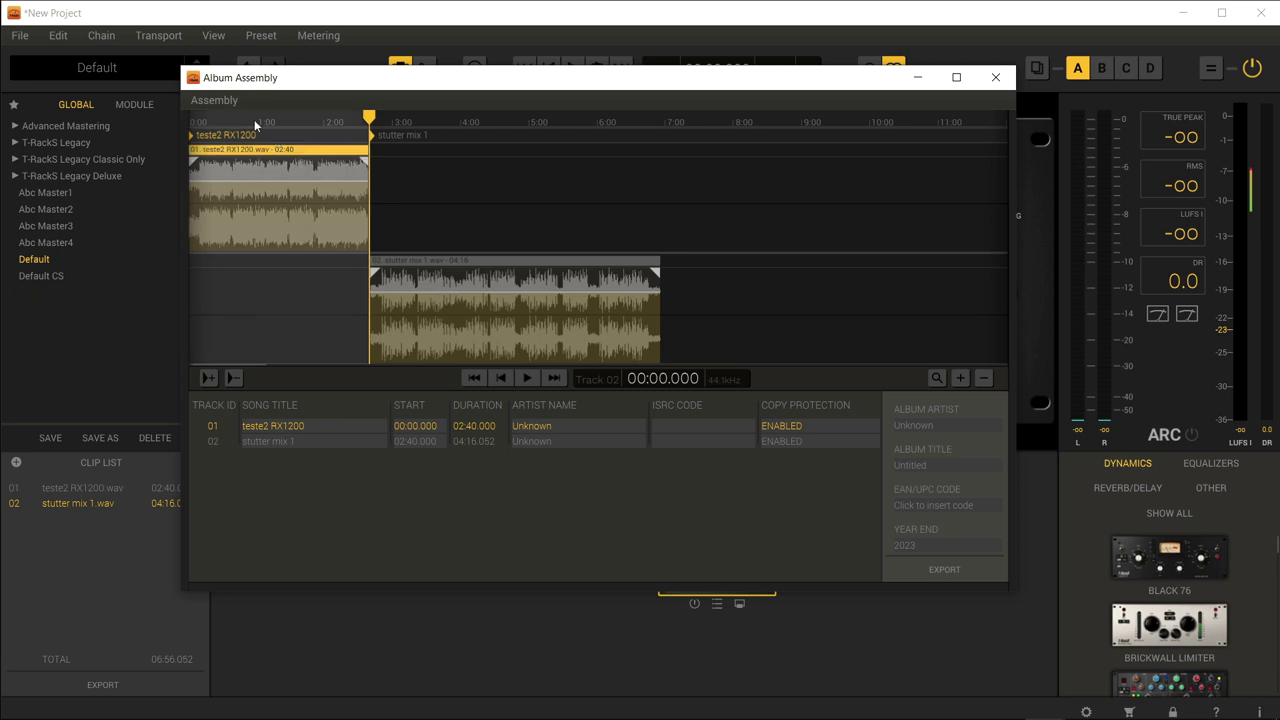
pyautogui.click(467, 318)
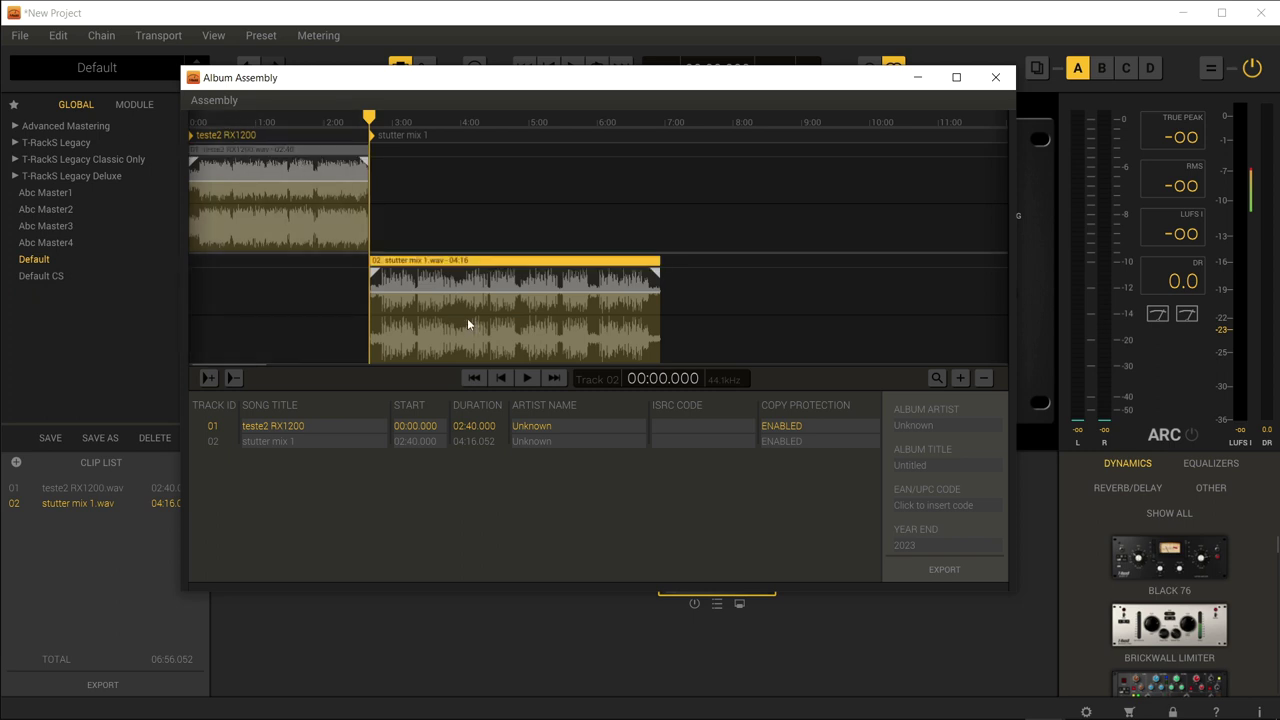
pyautogui.click(297, 201)
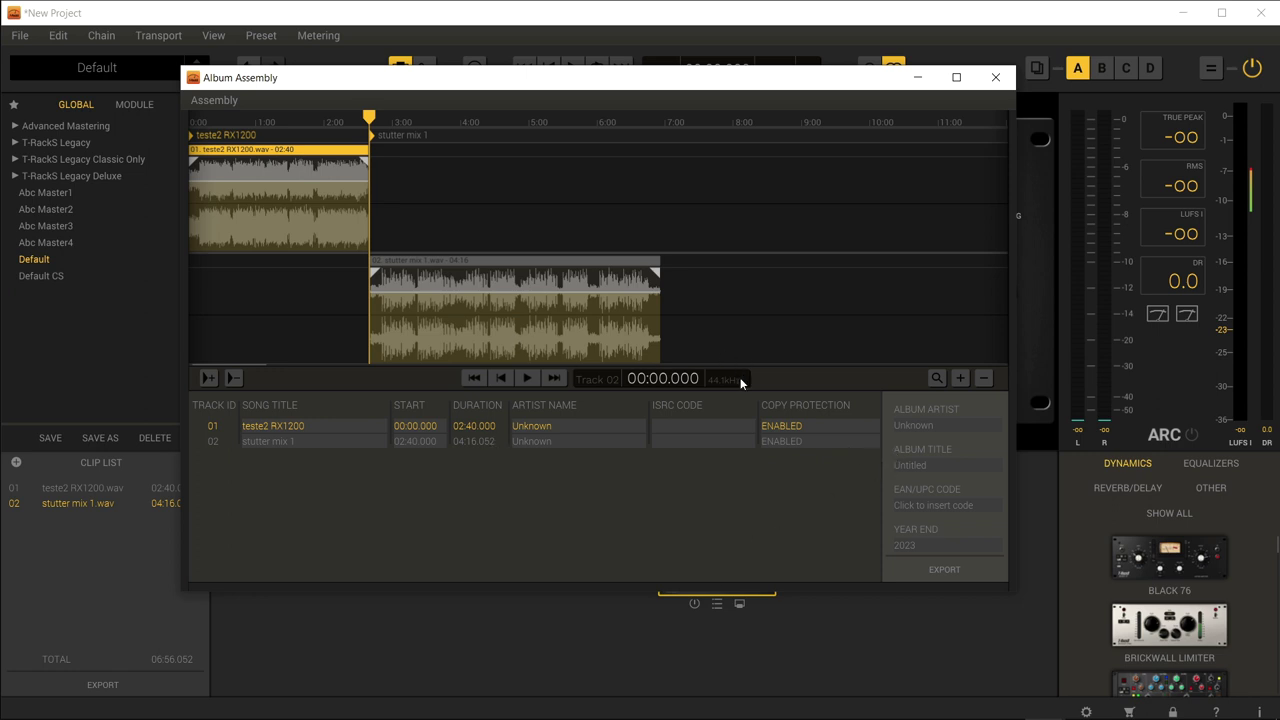
pyautogui.click(995, 77)
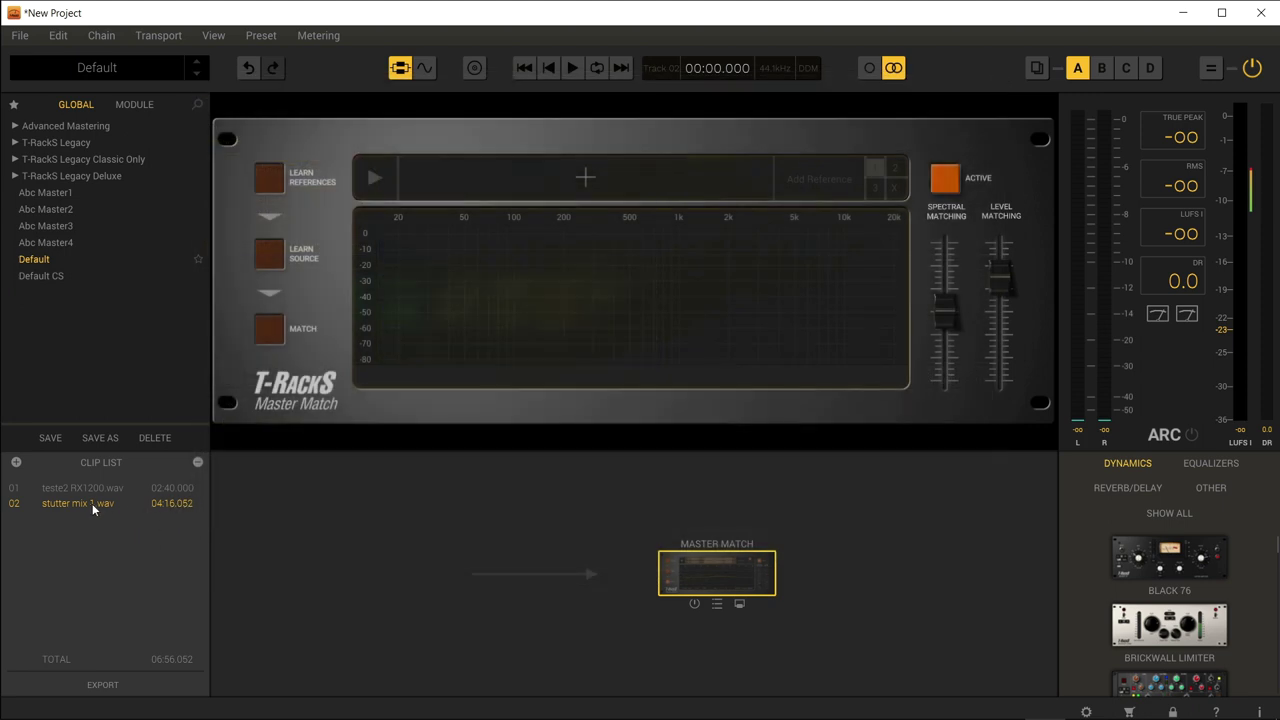
# Delete stutter mix 1.wav from the clip list.
pyautogui.click(198, 462)
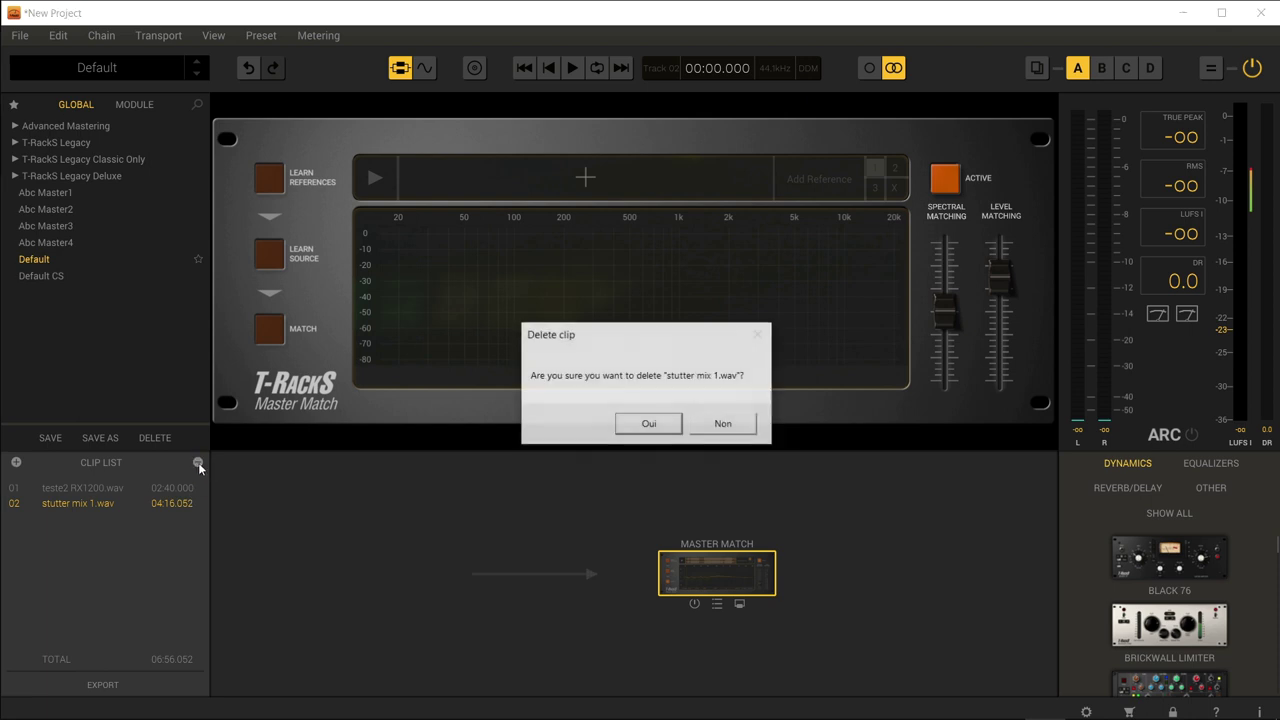
pyautogui.click(649, 424)
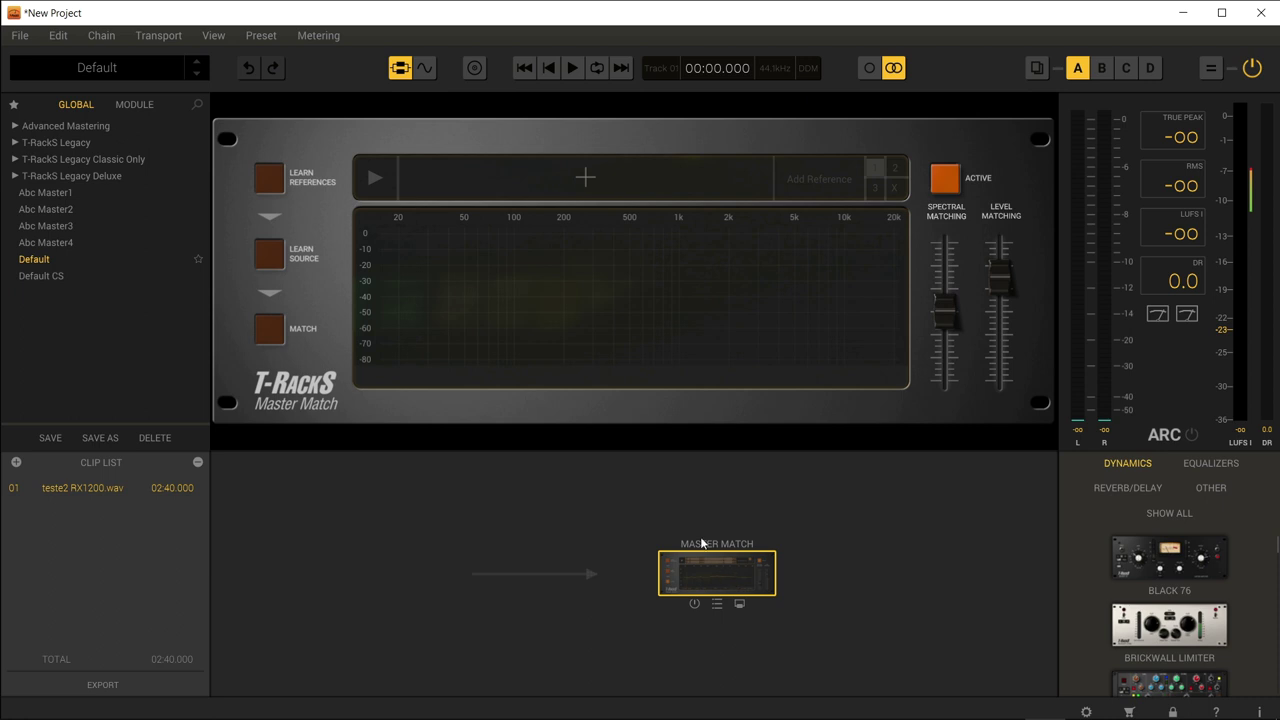
# Show the waveform of teste2 RX1200.wav, listen to its opening, and return to the chain view.
pyautogui.click(424, 69)
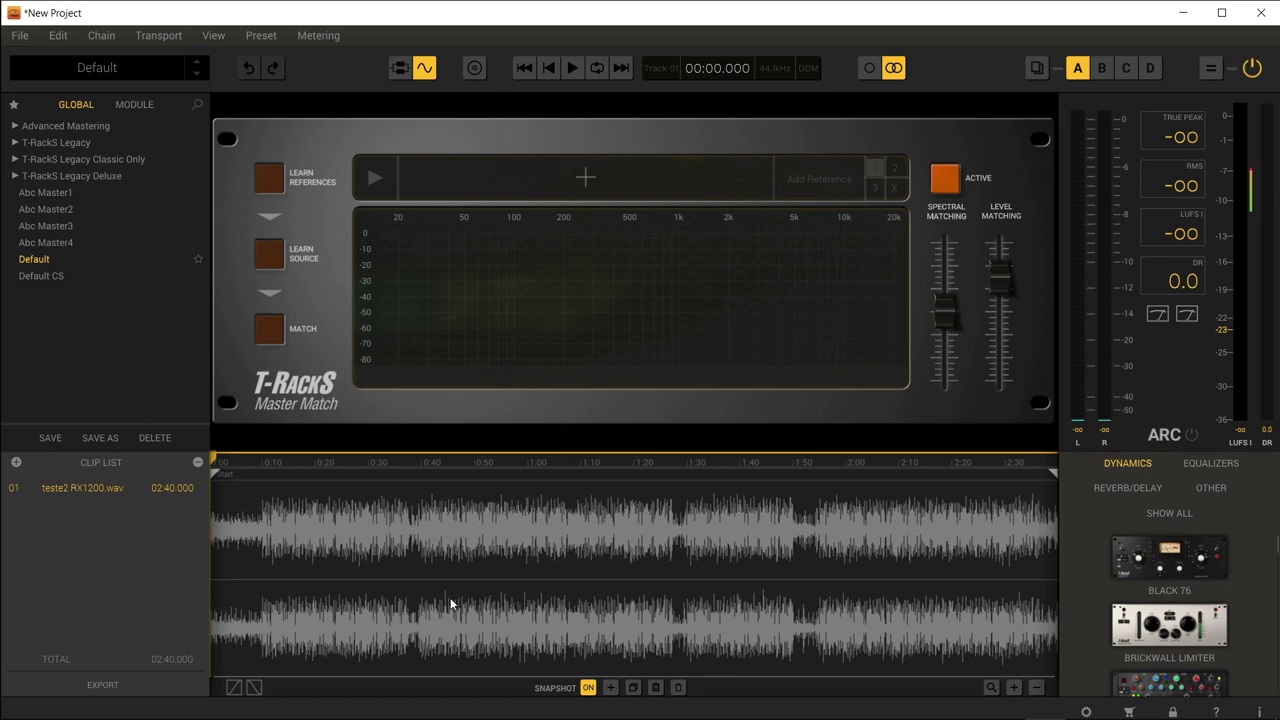
pyautogui.press('space')
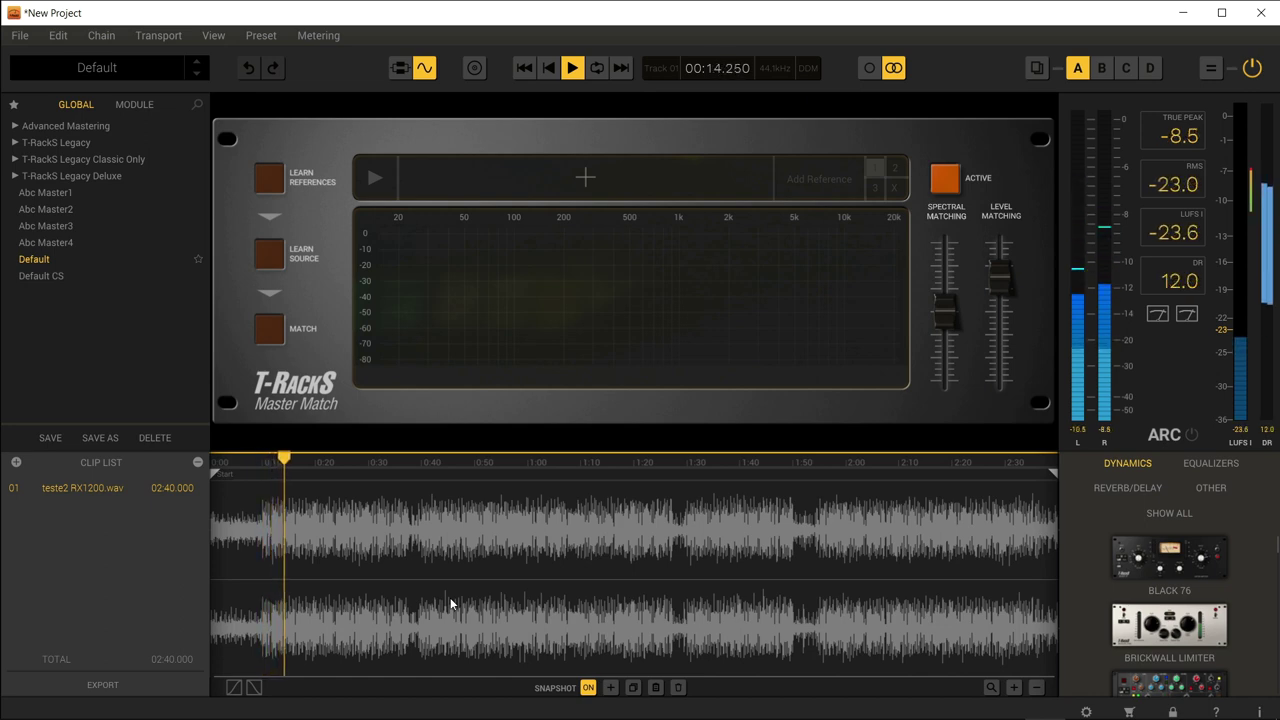
pyautogui.press('space')
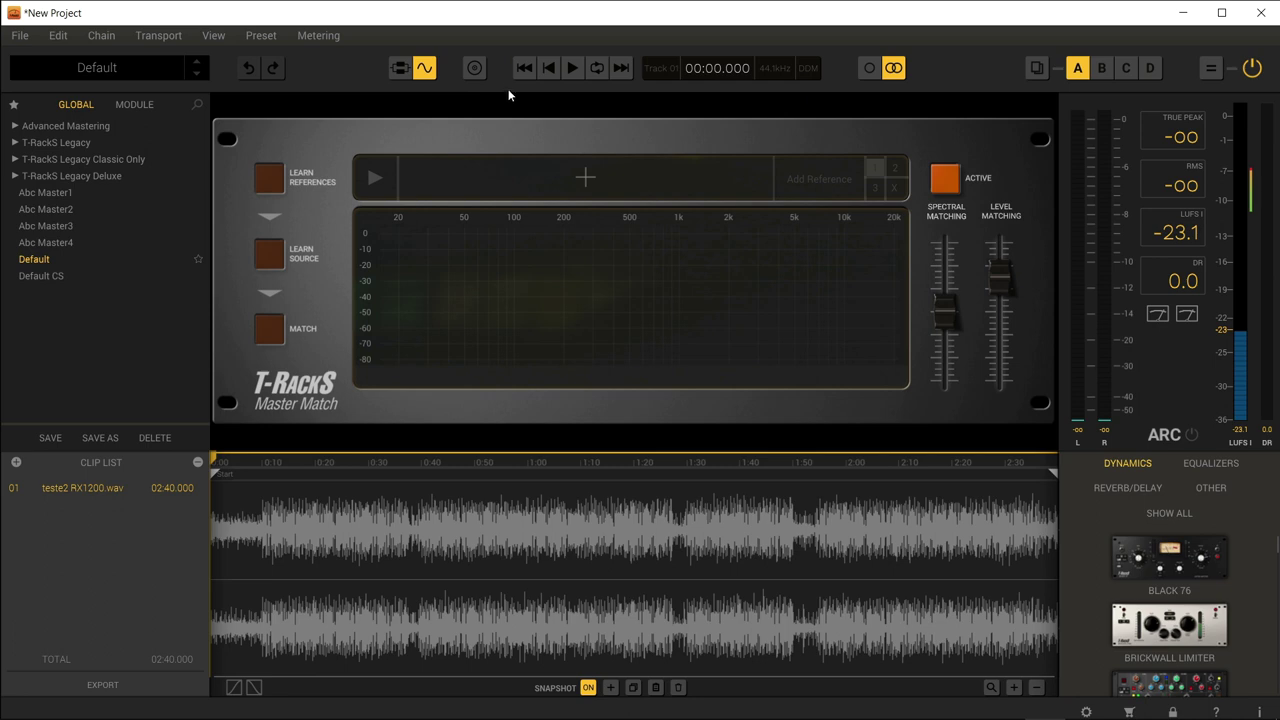
pyautogui.click(398, 68)
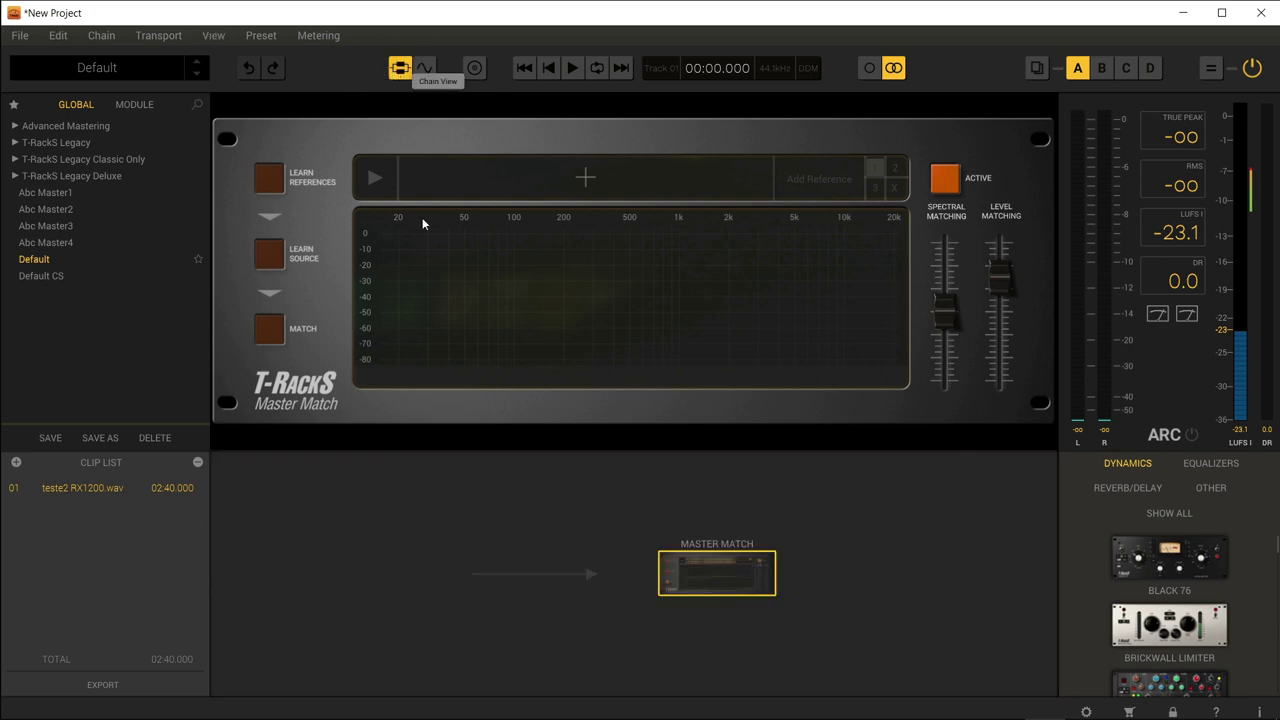
# Display the waveform of teste2 RX1200.wav and place the playhead at about 0:43.
pyautogui.click(423, 67)
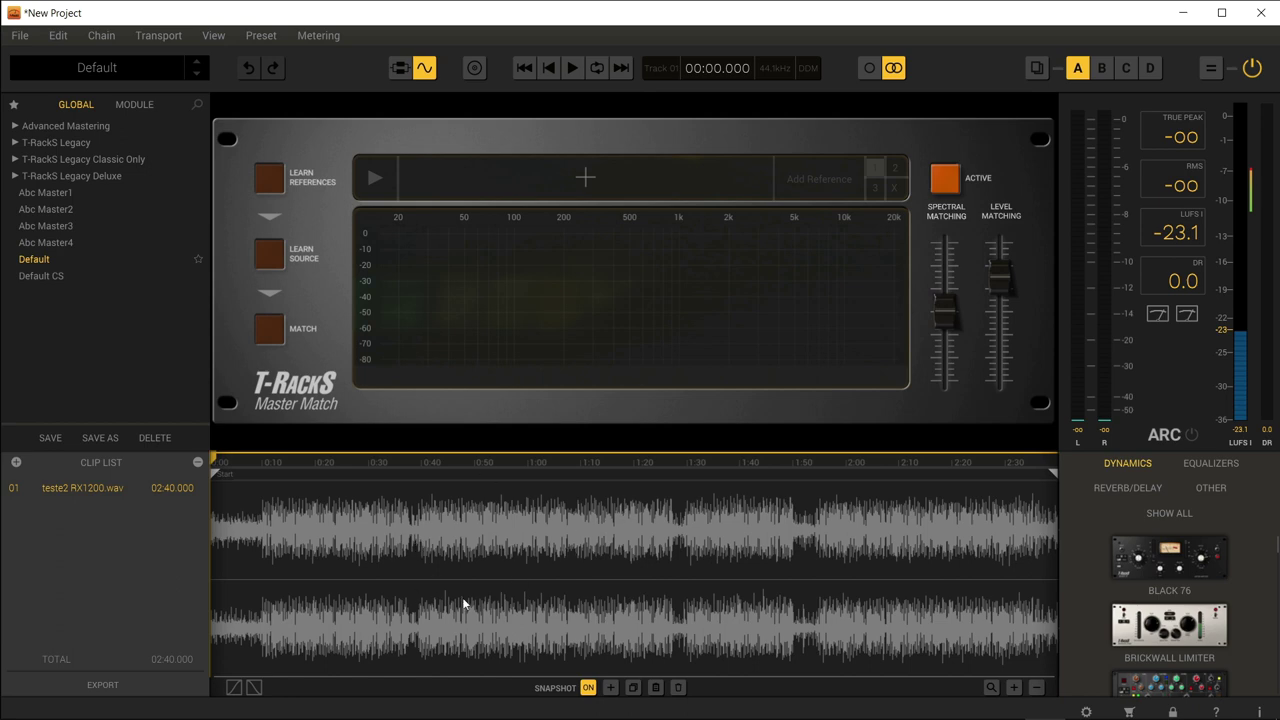
pyautogui.click(444, 556)
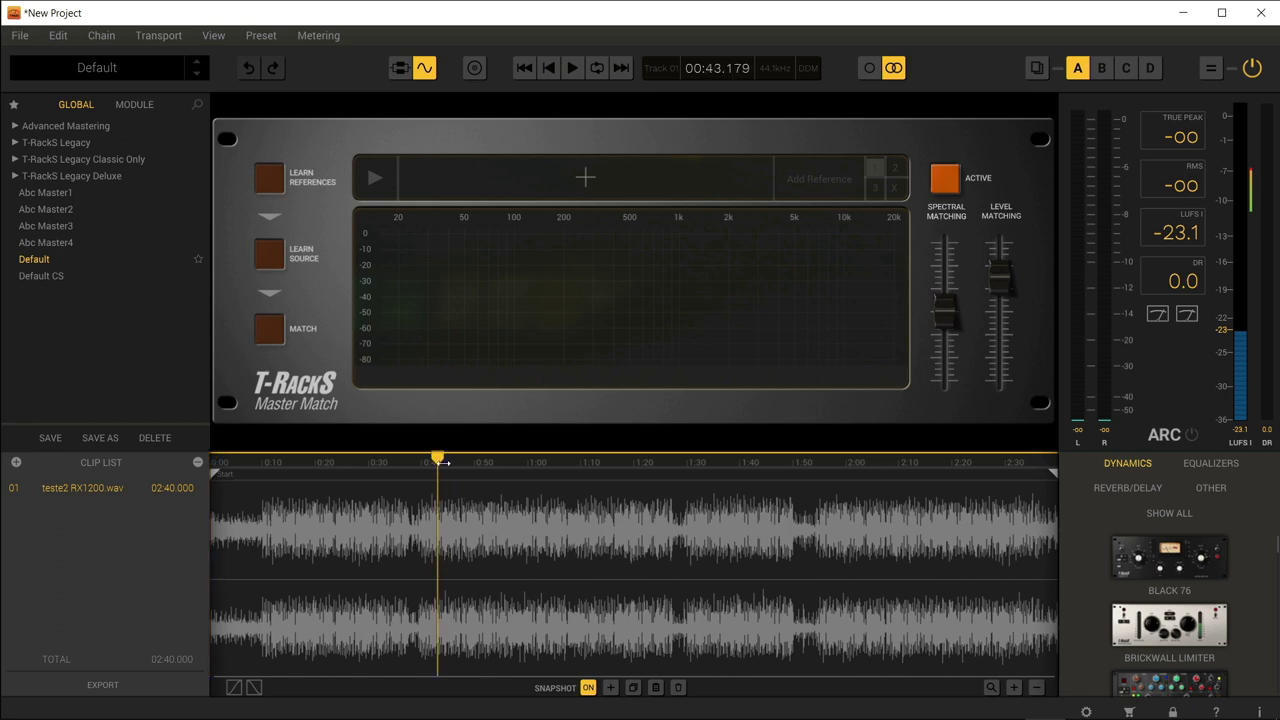
# Enable looping over the section from about 0:10 to 0:38 of the clip and play it.
pyautogui.click(598, 67)
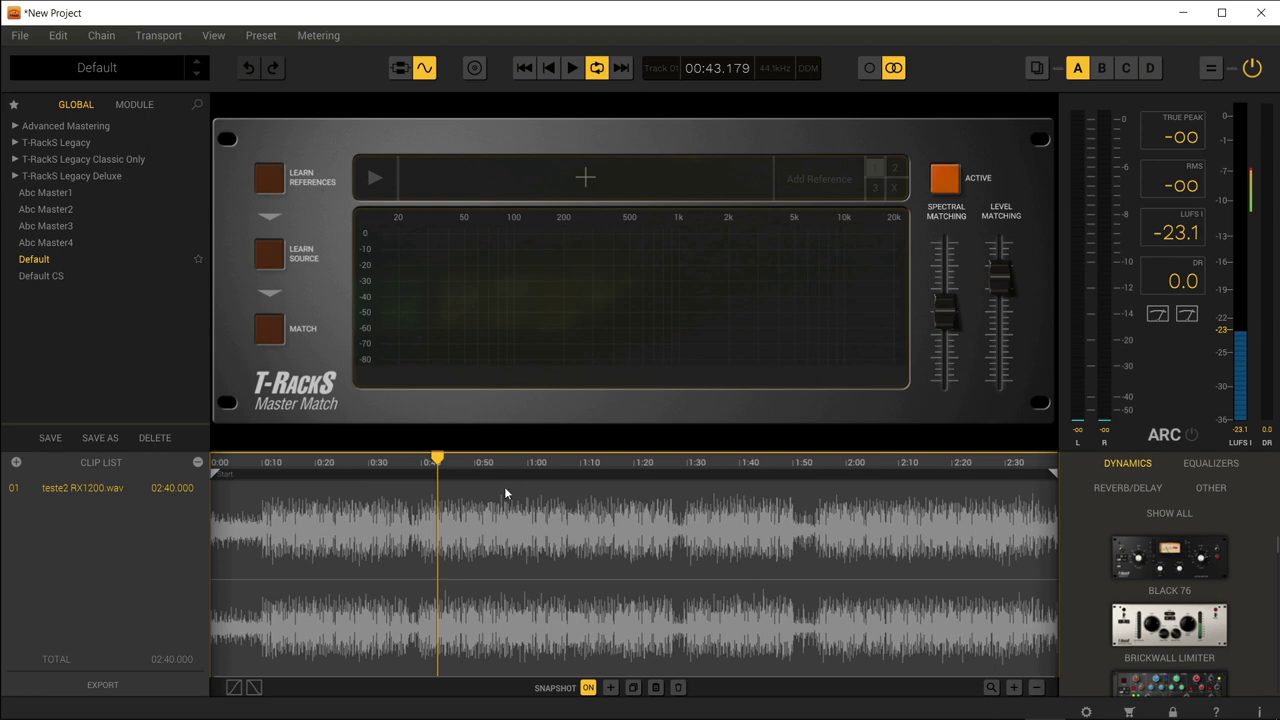
pyautogui.moveTo(211, 458)
pyautogui.mouseDown()
pyautogui.moveTo(343, 453)
pyautogui.moveTo(281, 459)
pyautogui.mouseUp()
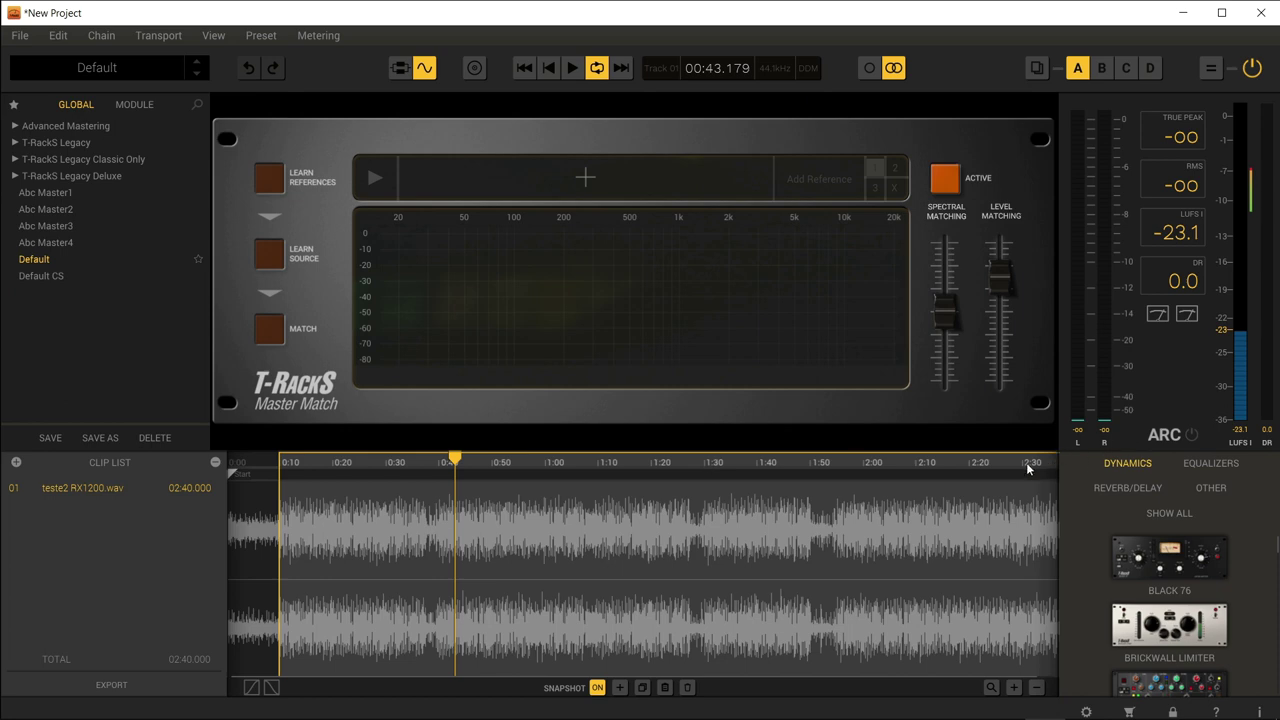
pyautogui.hotkey('ctrl', 'z')
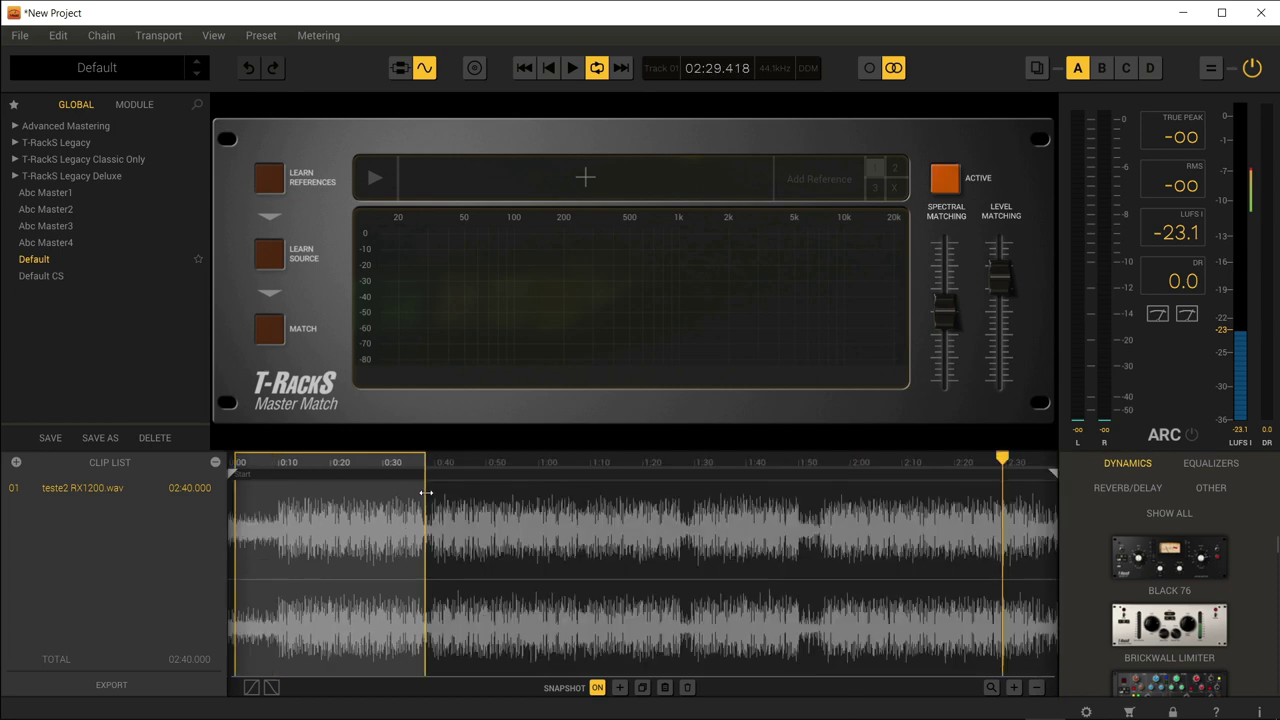
pyautogui.moveTo(237, 460); pyautogui.dragTo(279, 461)
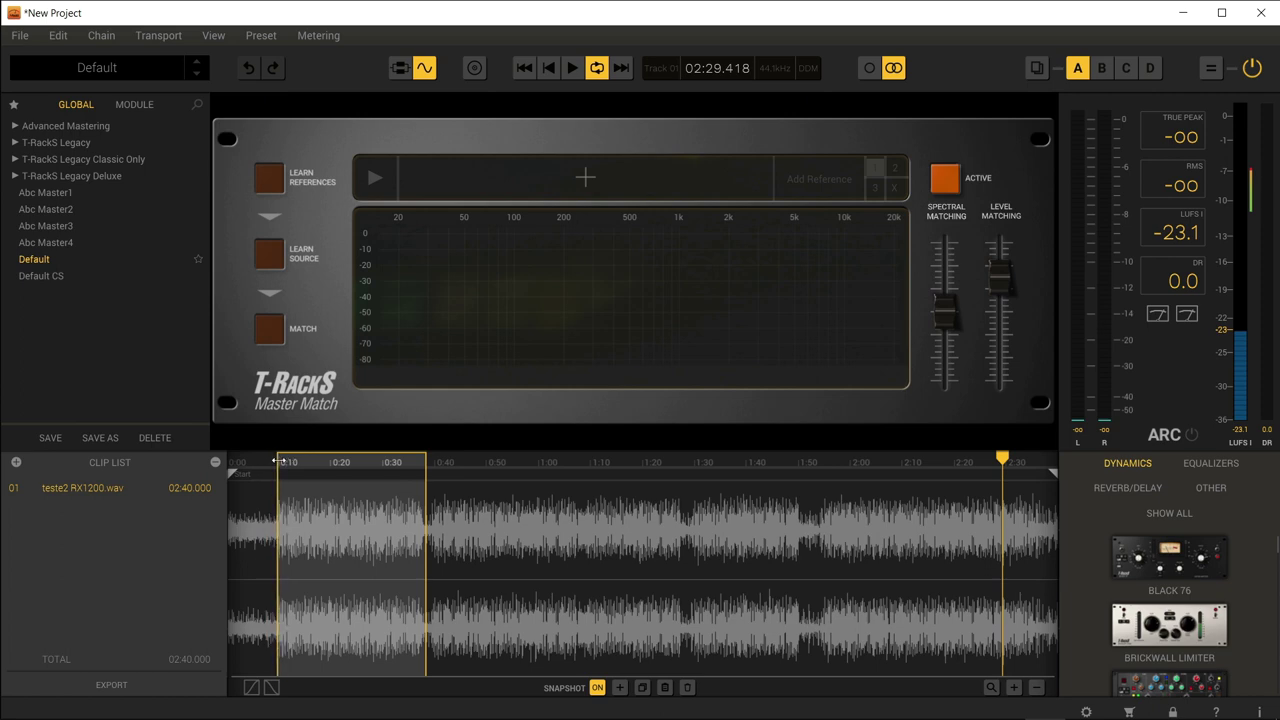
pyautogui.moveTo(427, 464); pyautogui.dragTo(423, 464)
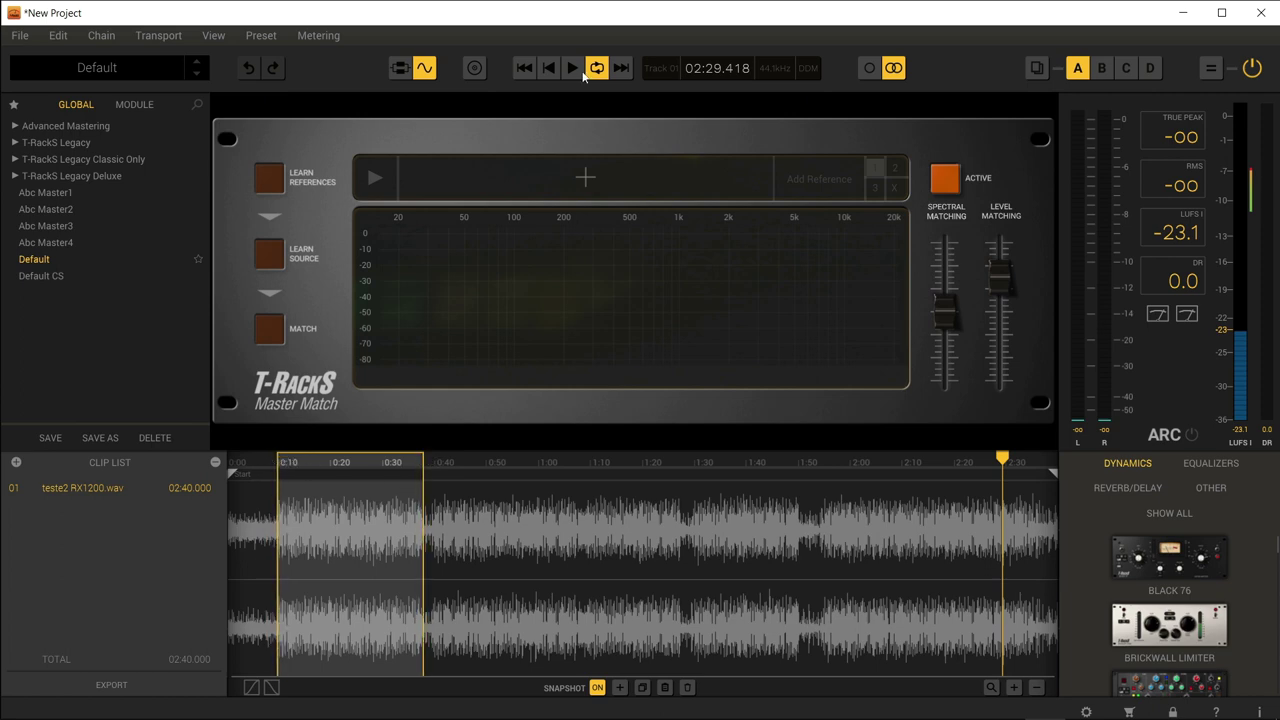
pyautogui.click(573, 68)
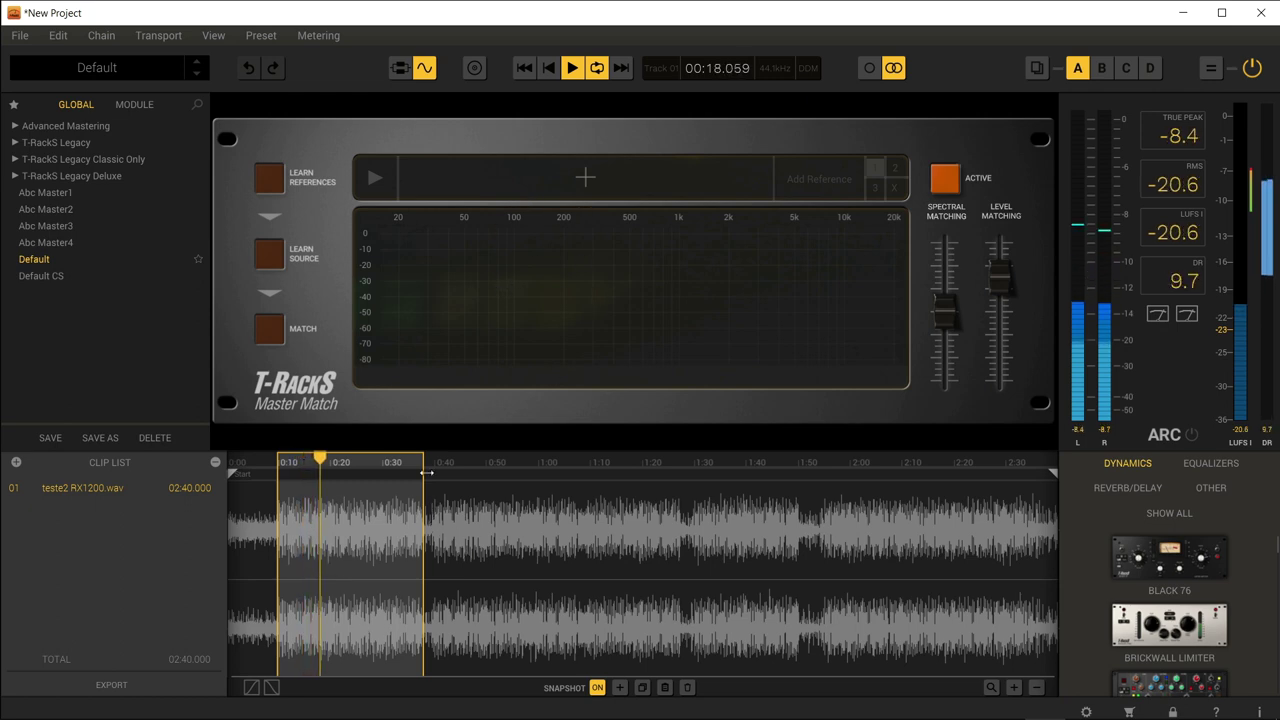
# Widen the loop region during playback, and readjust its edges to span about 0:10 to 0:38.
pyautogui.moveTo(437, 460); pyautogui.dragTo(272, 461)
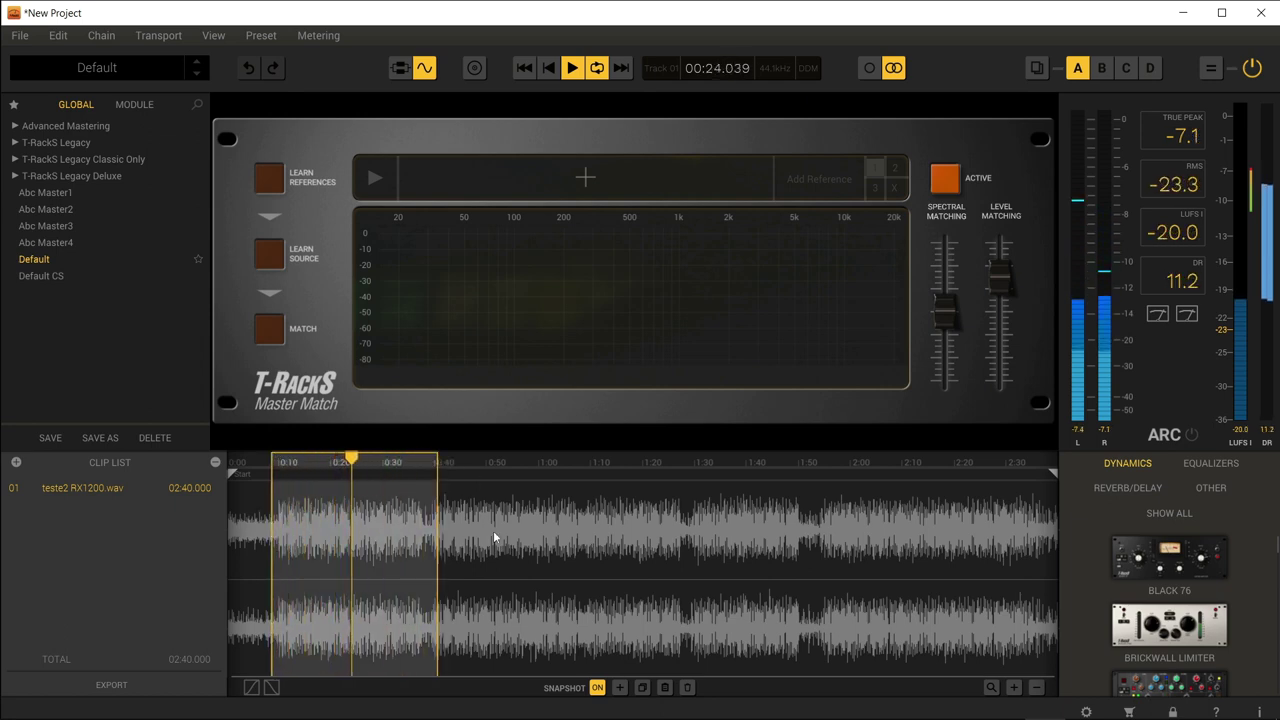
pyautogui.click(1013, 689)
pyautogui.click(1013, 689)
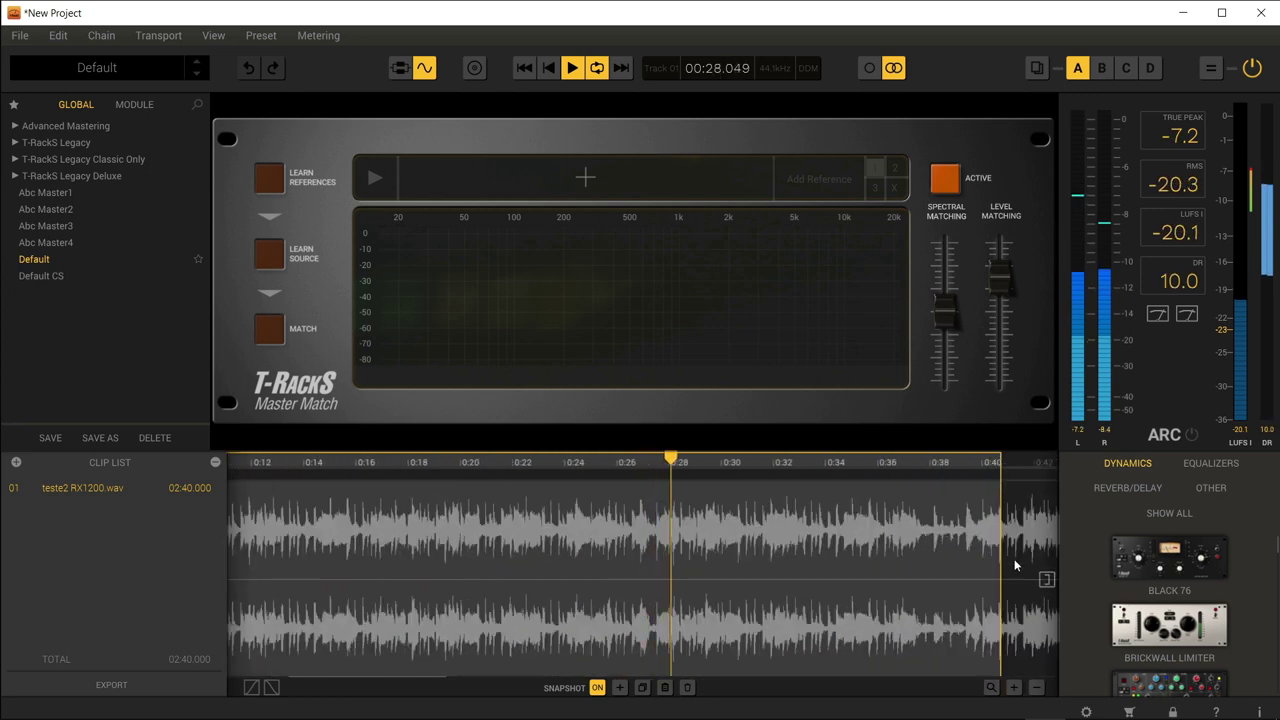
pyautogui.moveTo(1000, 460); pyautogui.dragTo(932, 467)
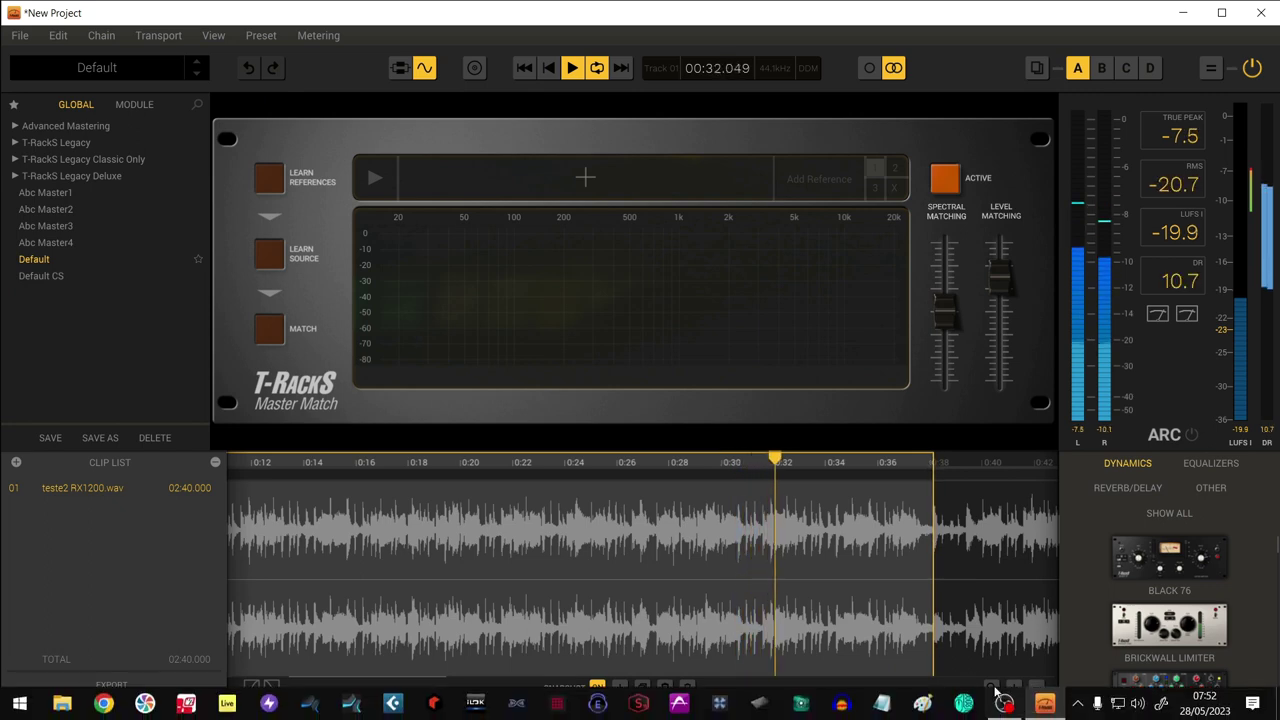
pyautogui.click(1036, 687)
pyautogui.click(1036, 687)
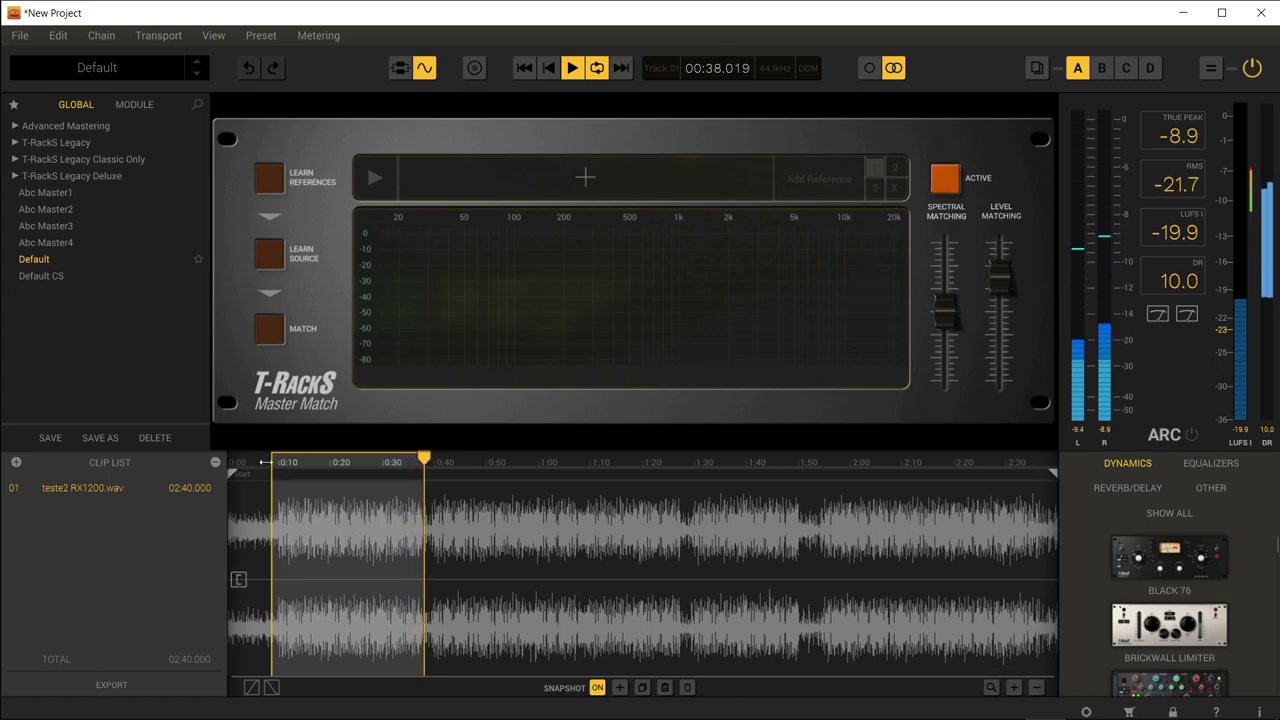
pyautogui.moveTo(271, 458); pyautogui.dragTo(280, 460)
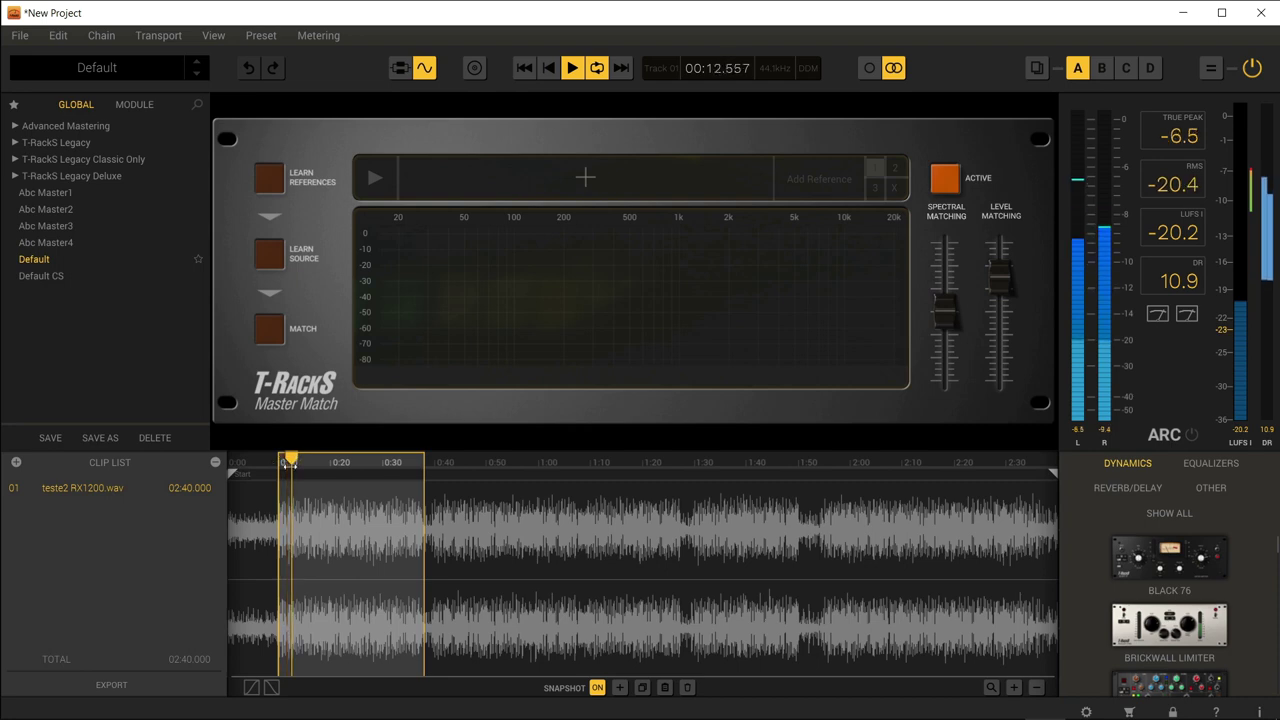
# Stop playback with the playhead at the clip's start and extend the loop region over the whole clip.
pyautogui.click(541, 63)
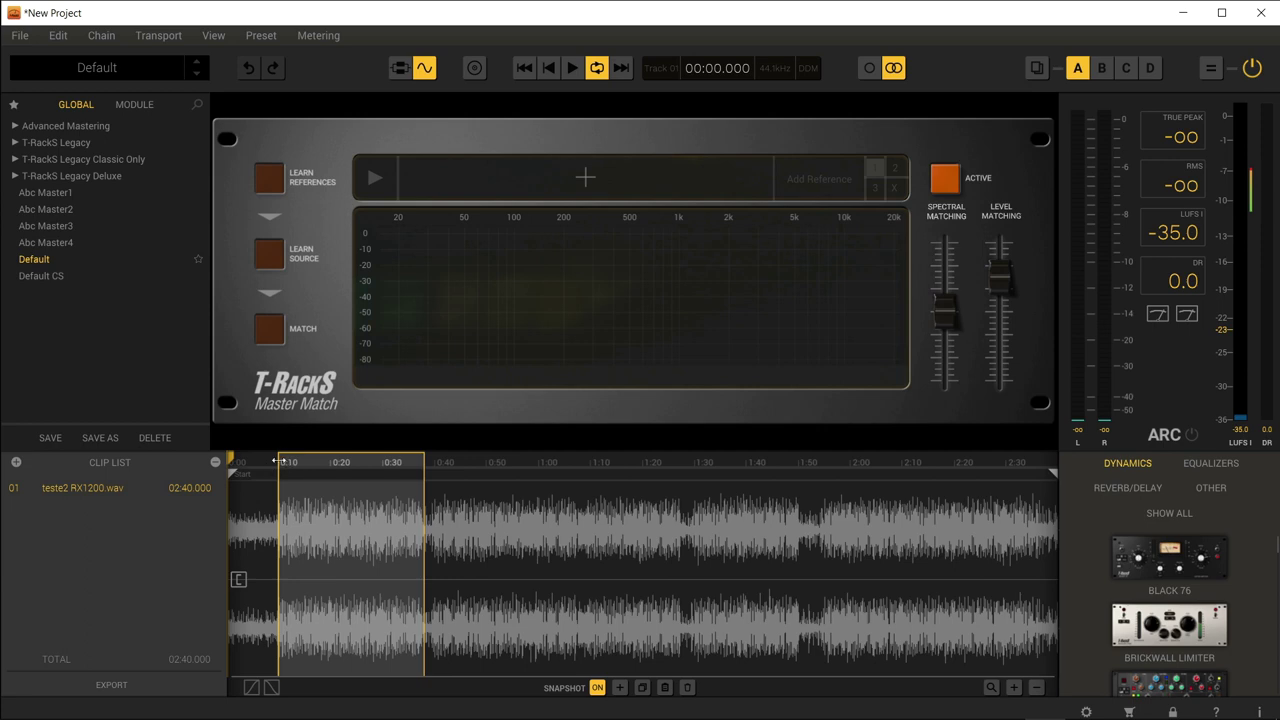
pyautogui.moveTo(279, 460); pyautogui.dragTo(229, 460)
pyautogui.moveTo(423, 460); pyautogui.dragTo(1188, 388)
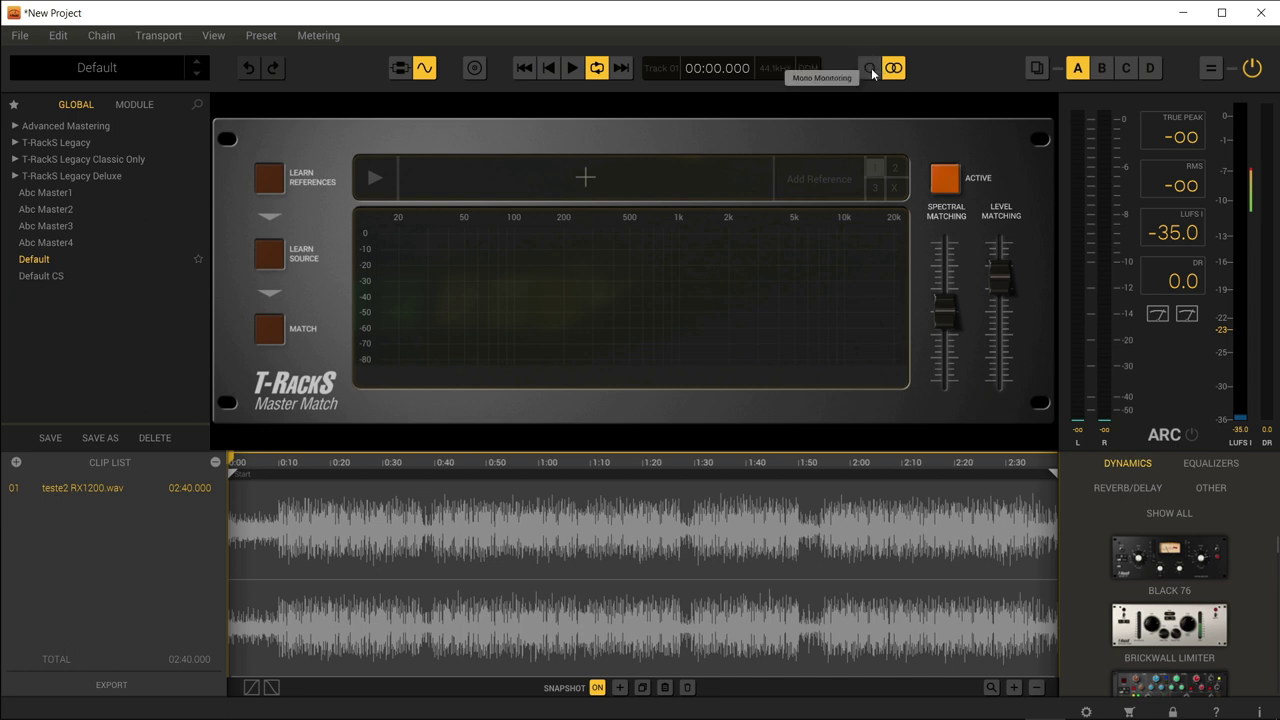
# Play the clip from the start to compare mono monitoring with stereo monitoring, and stop playback.
pyautogui.press('space')
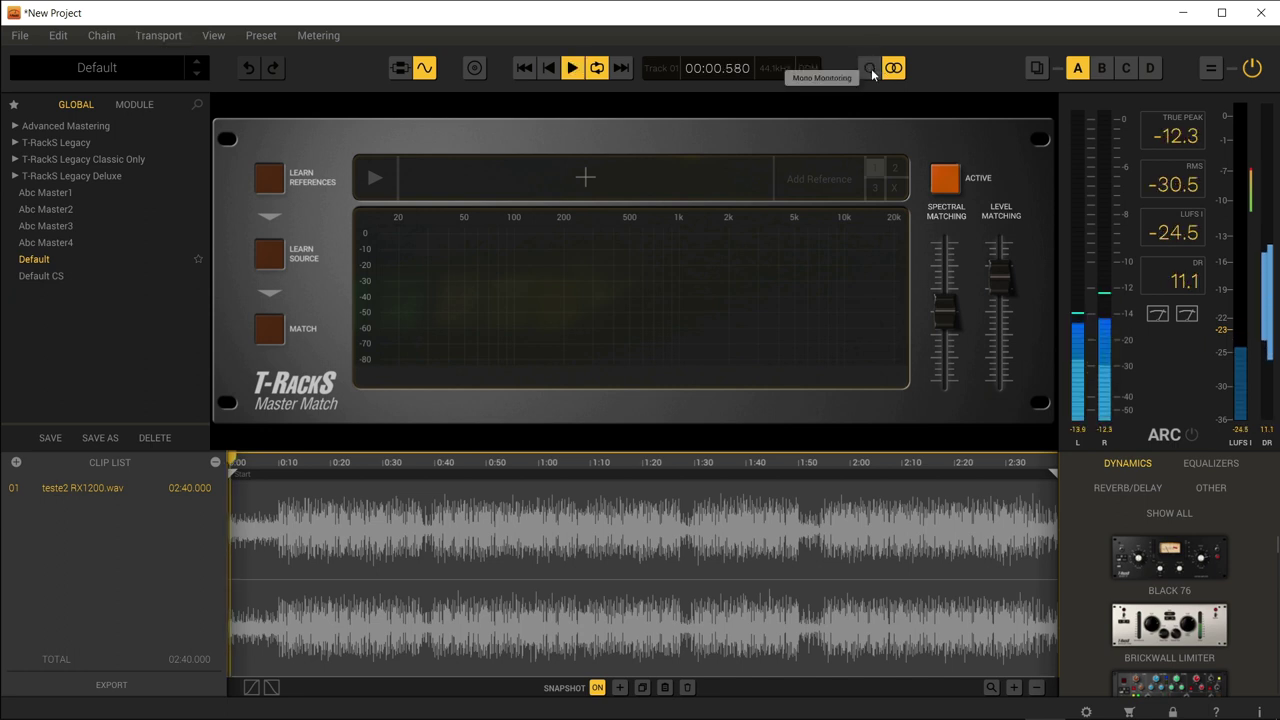
pyautogui.click(870, 70)
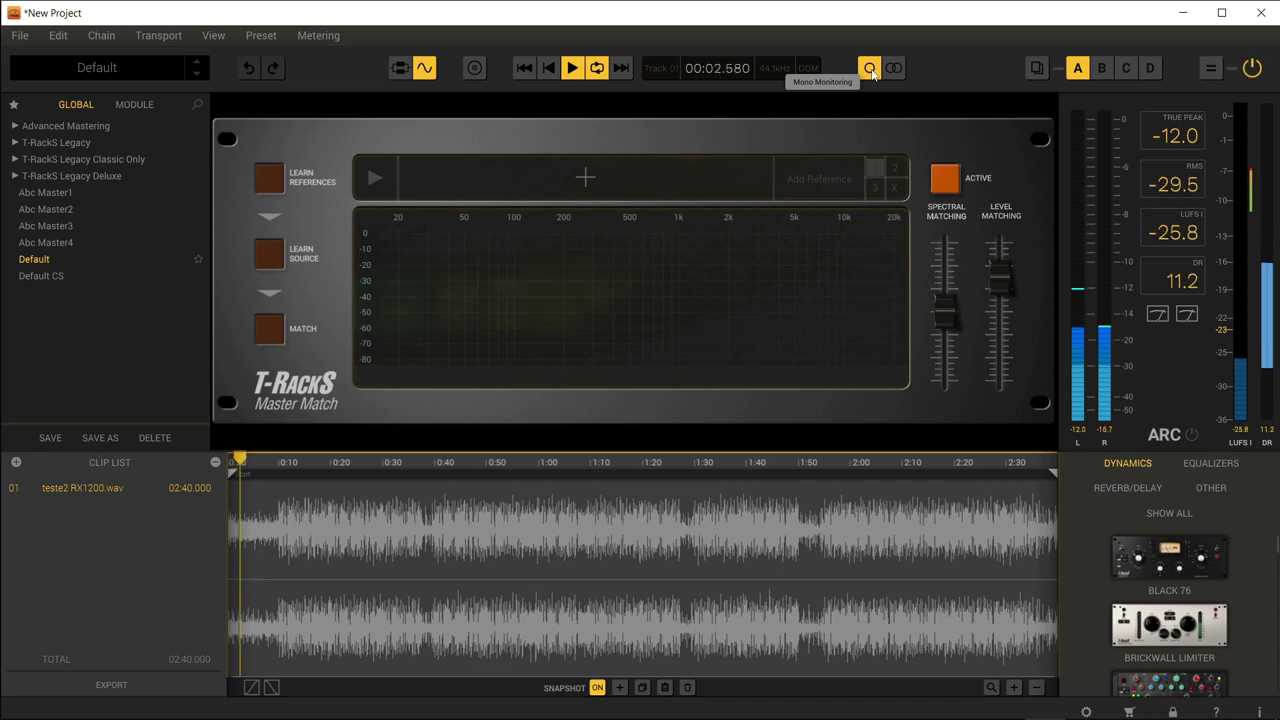
pyautogui.click(893, 68)
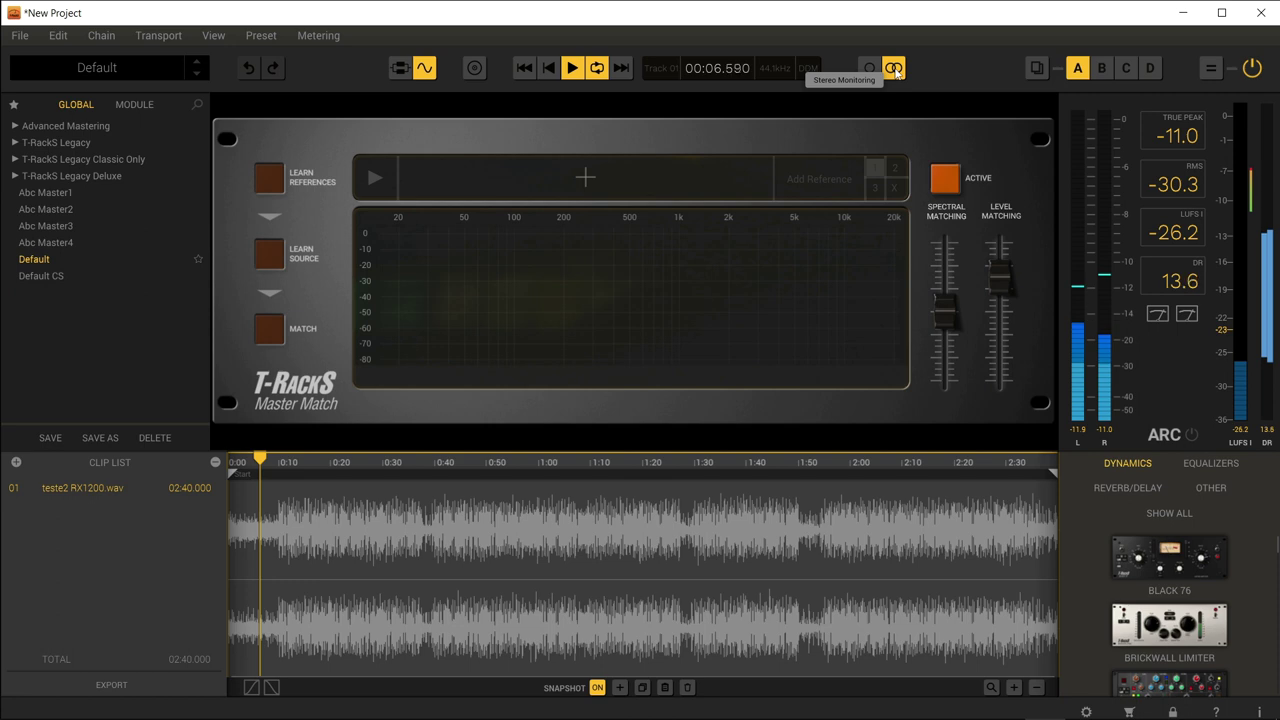
pyautogui.press('space')
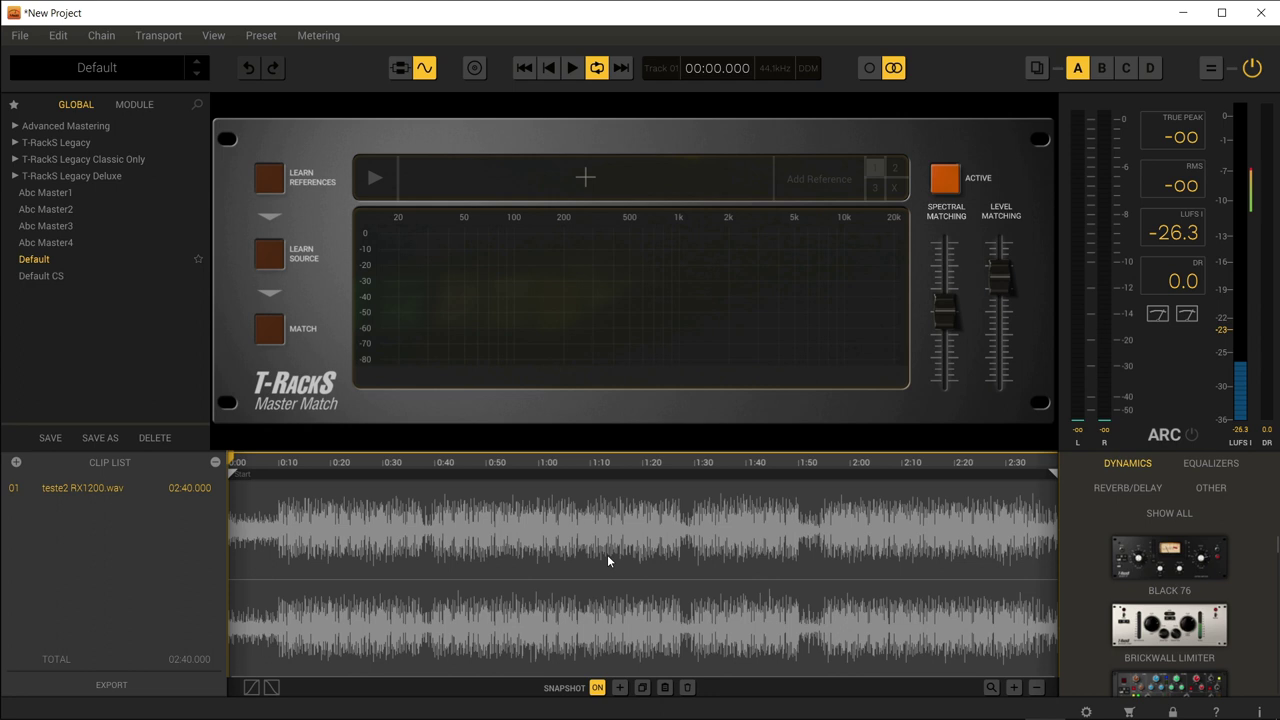
# Toggle Equal Gain on and off, and disable and re-enable the overall processing.
pyautogui.click(1211, 70)
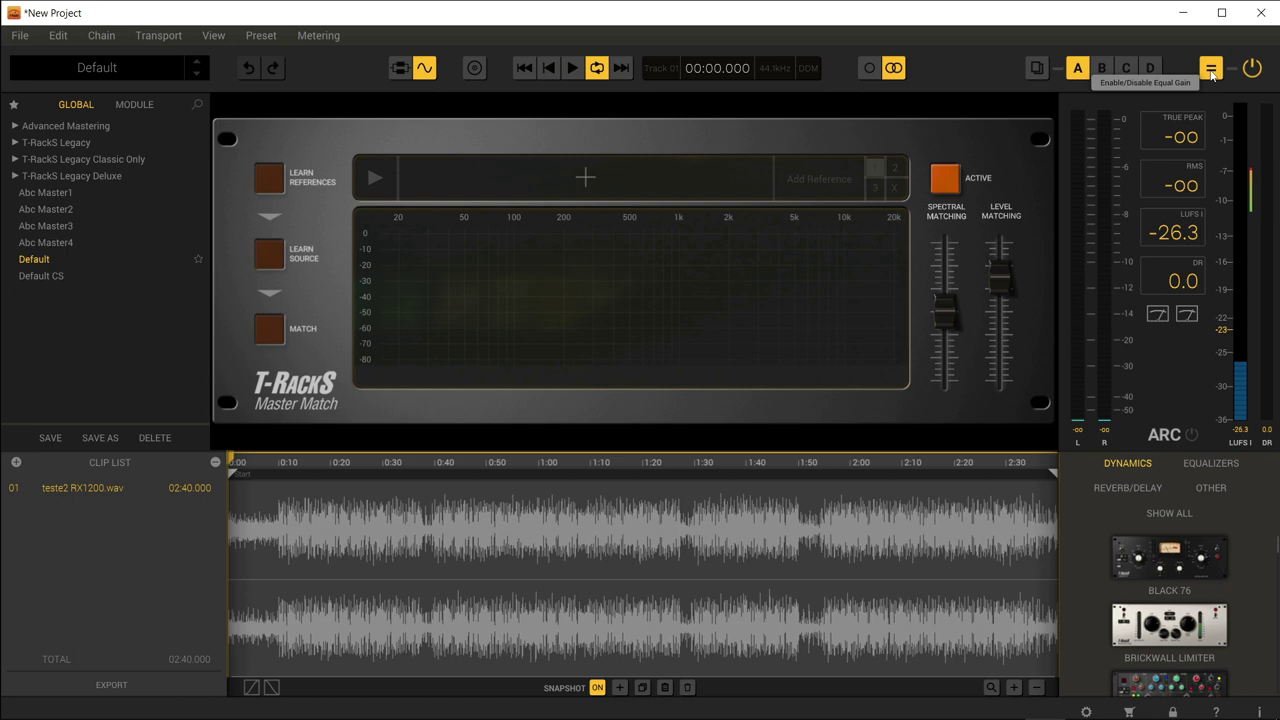
pyautogui.click(1211, 70)
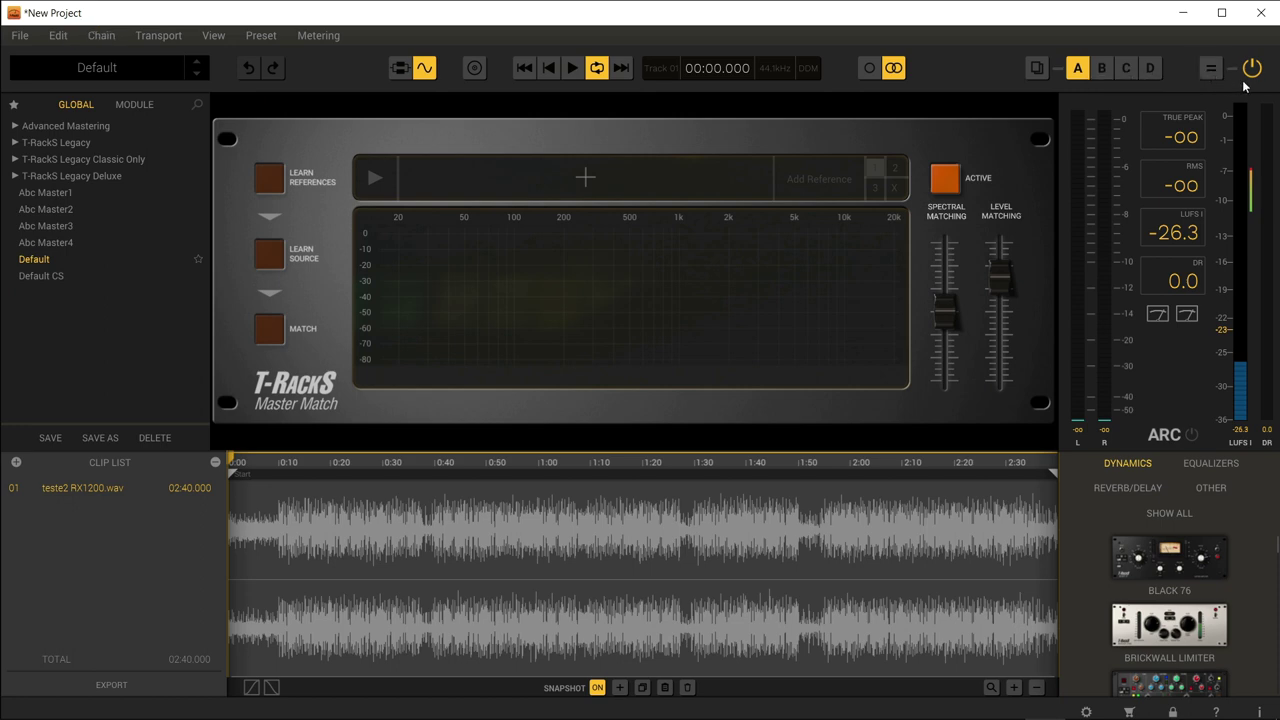
pyautogui.click(1253, 70)
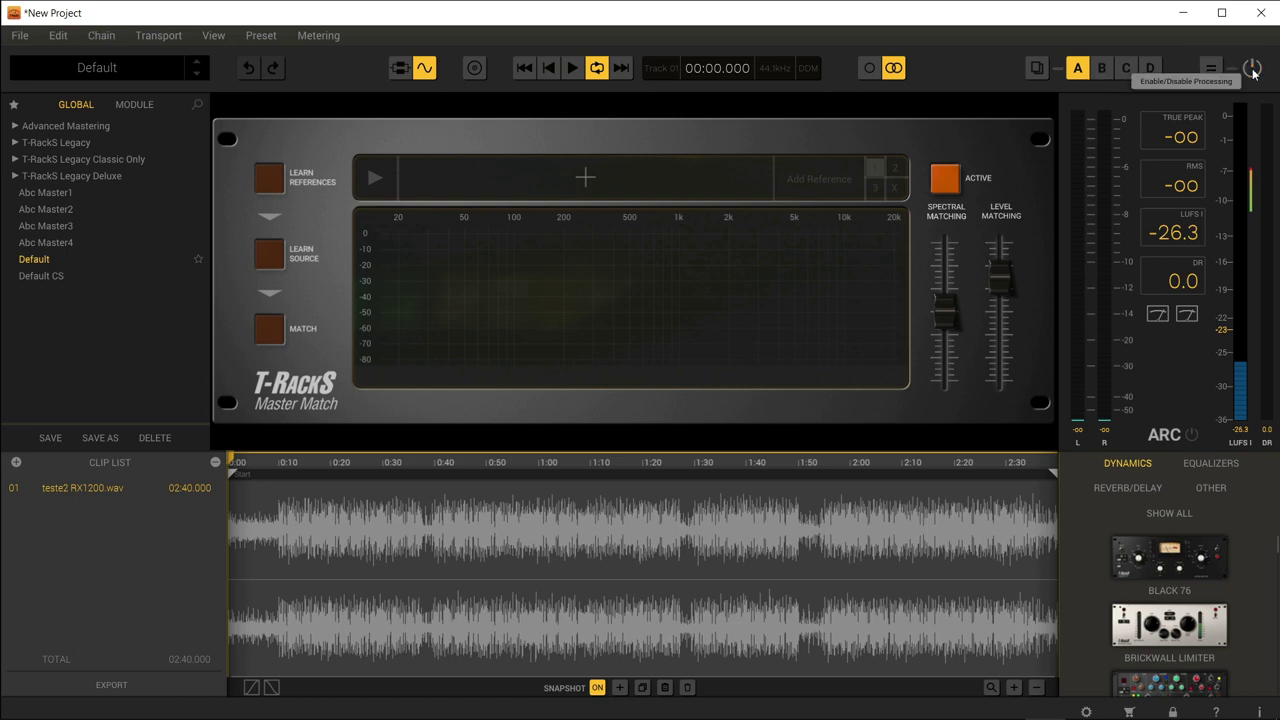
pyautogui.click(1253, 70)
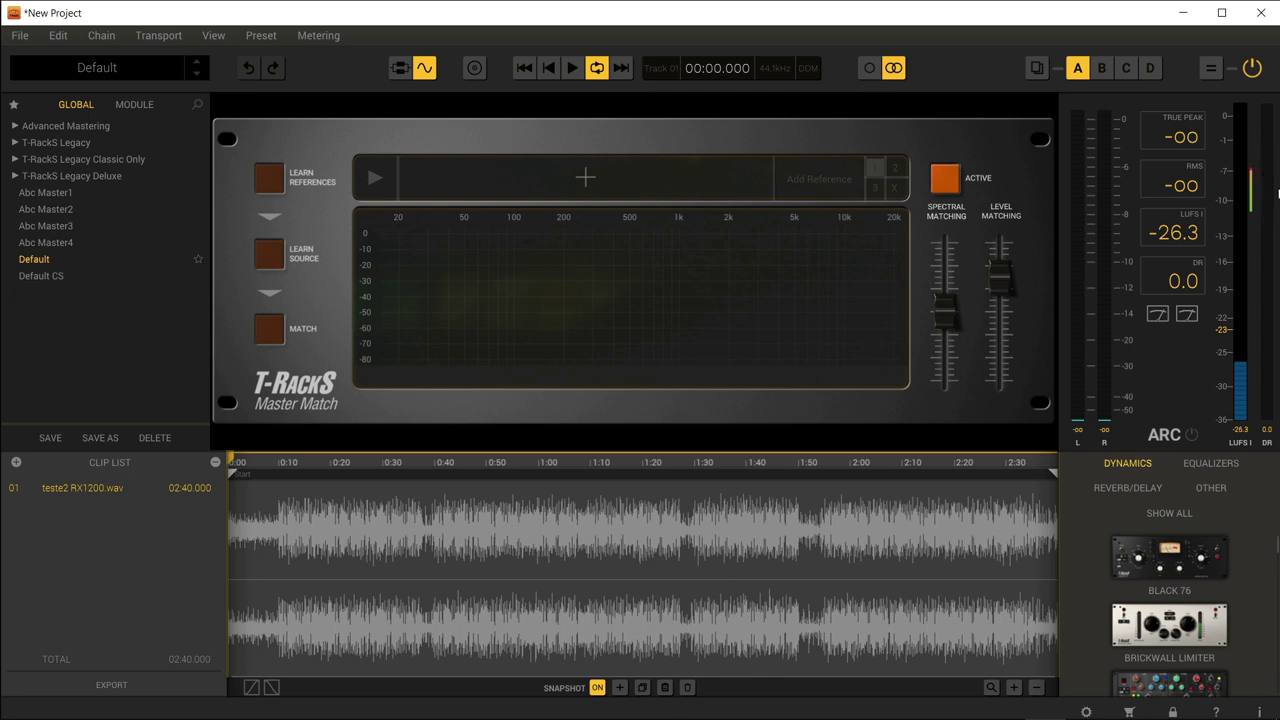
# Open the Metering window and switch its analog-style level meters to VU.
pyautogui.click(1163, 316)
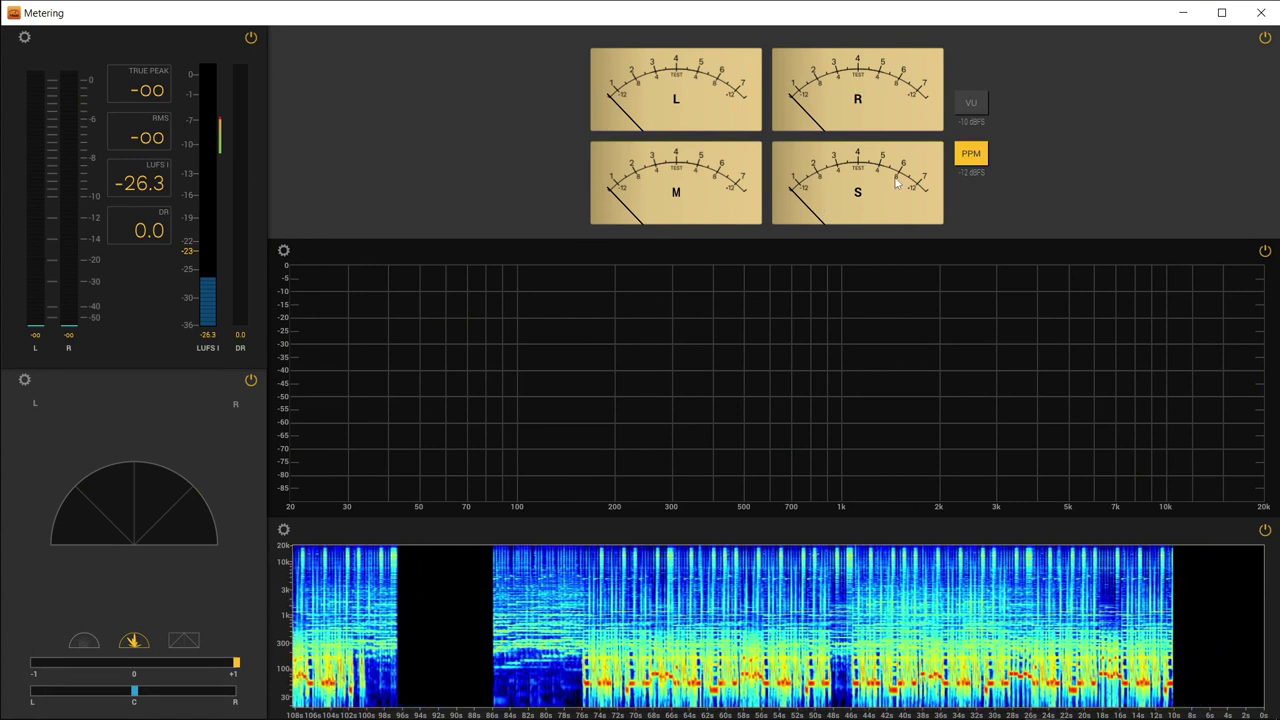
pyautogui.click(970, 106)
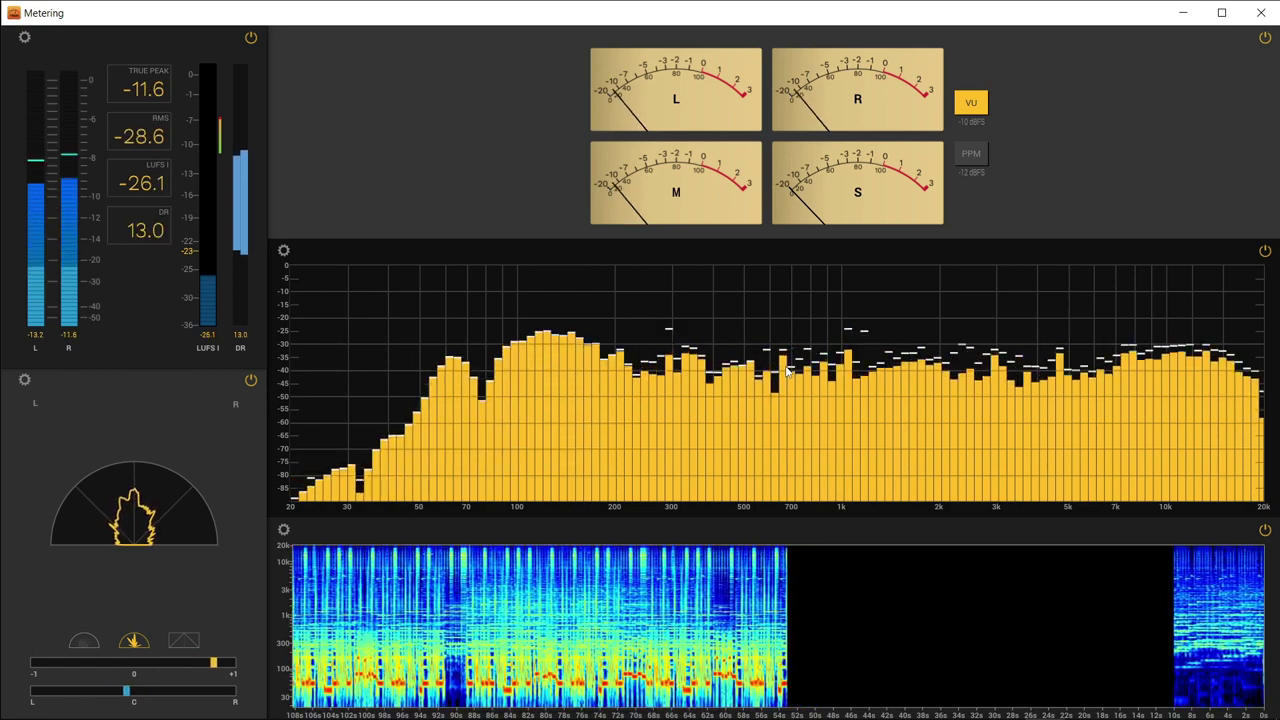
# Examine the level meters' settings, including the target genres, Music Streaming Reference and LUFS Meter options, without changing any.
pyautogui.click(25, 39)
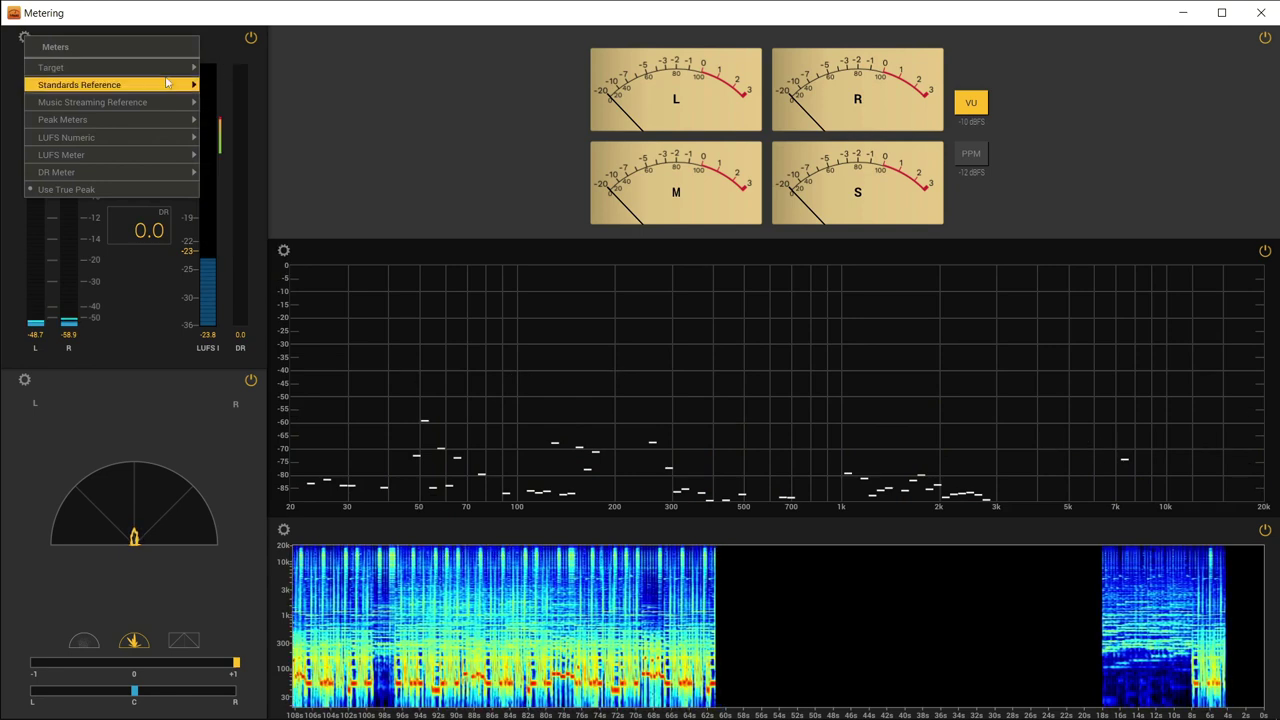
pyautogui.moveTo(164, 69)
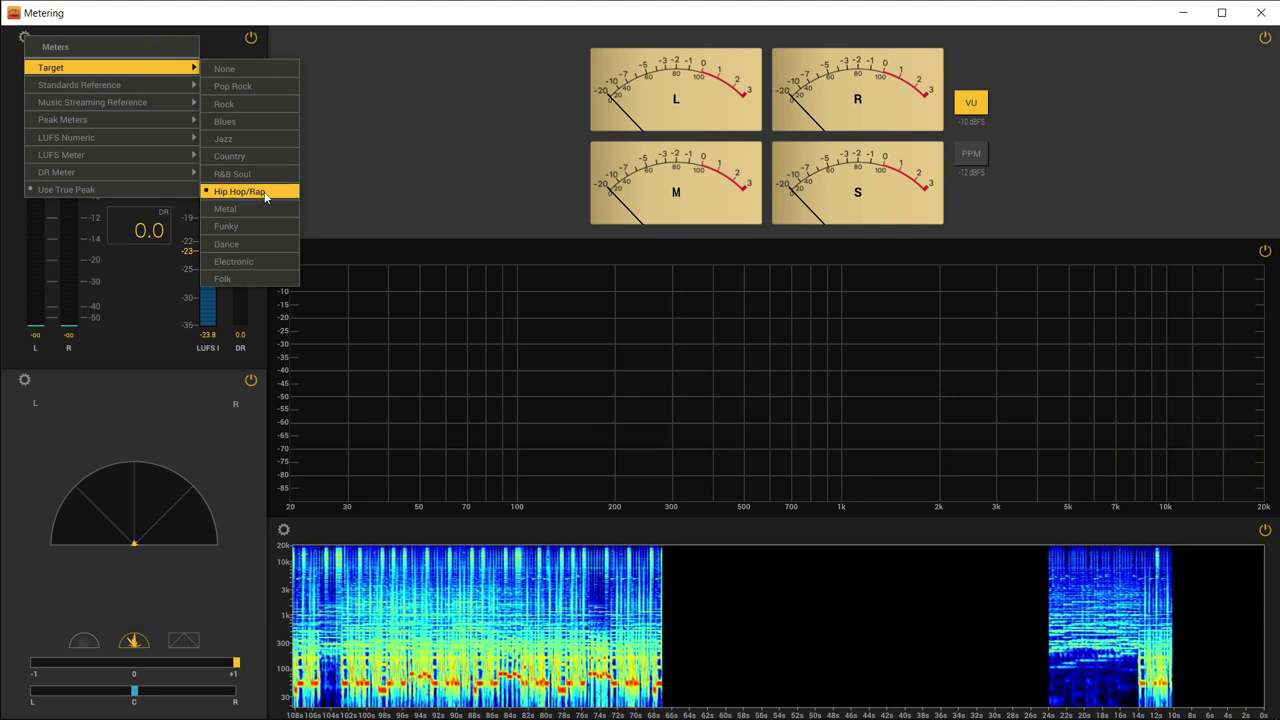
pyautogui.click(163, 280)
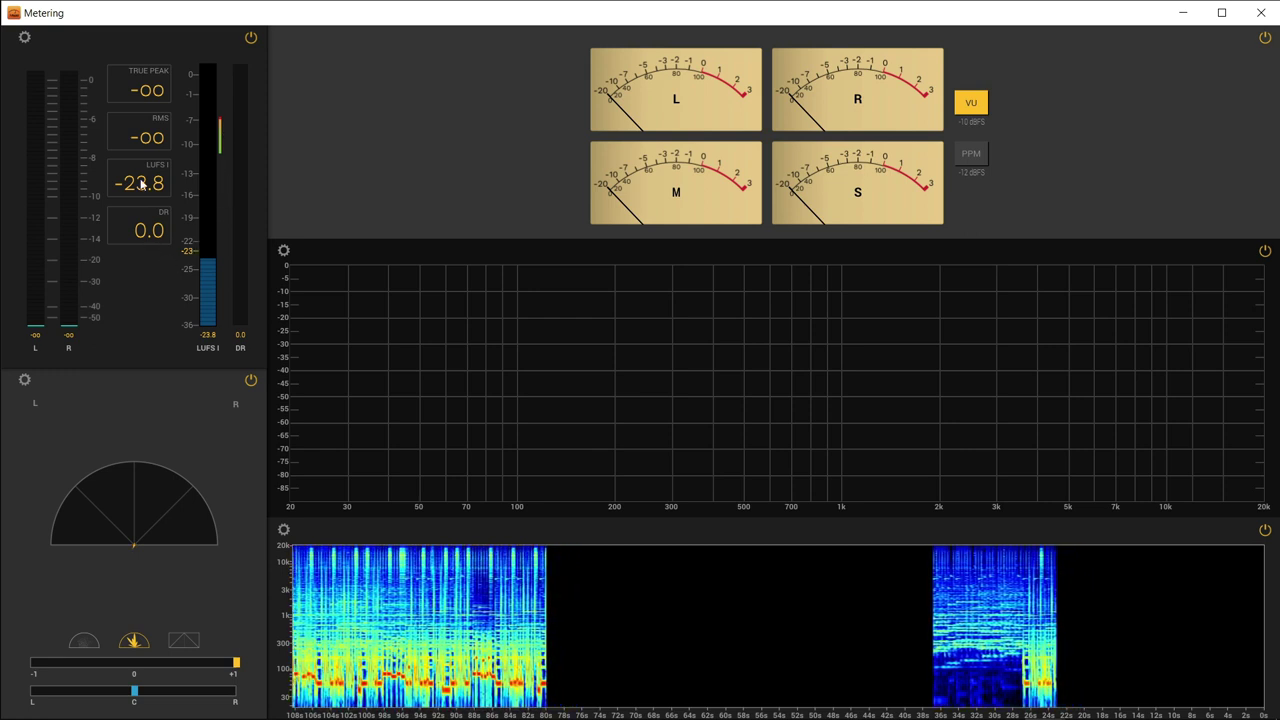
pyautogui.click(24, 40)
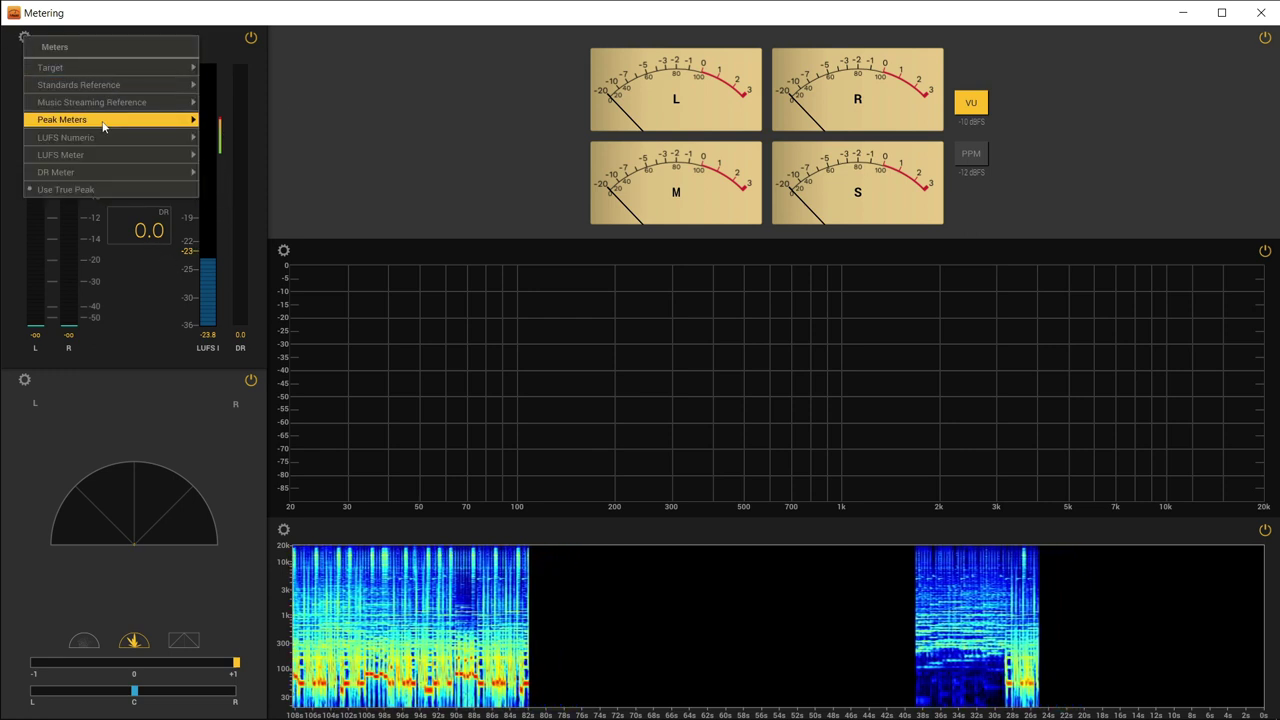
pyautogui.moveTo(102, 106)
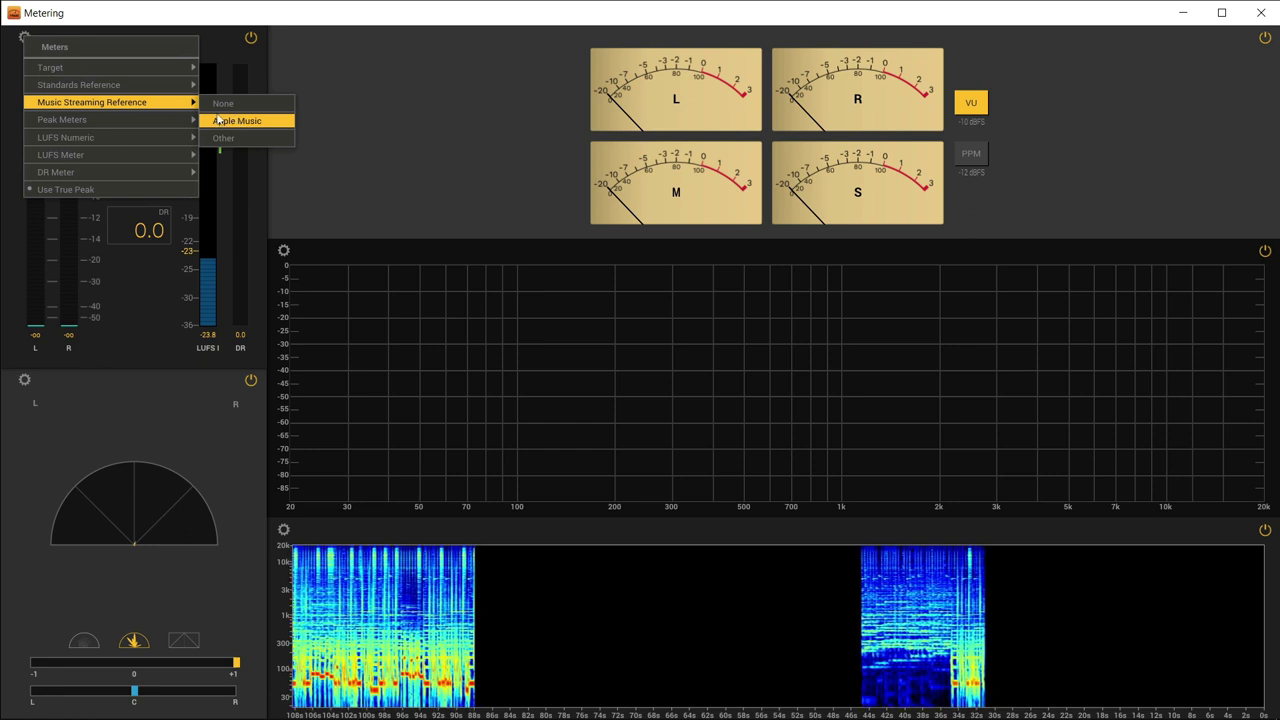
pyautogui.moveTo(182, 124)
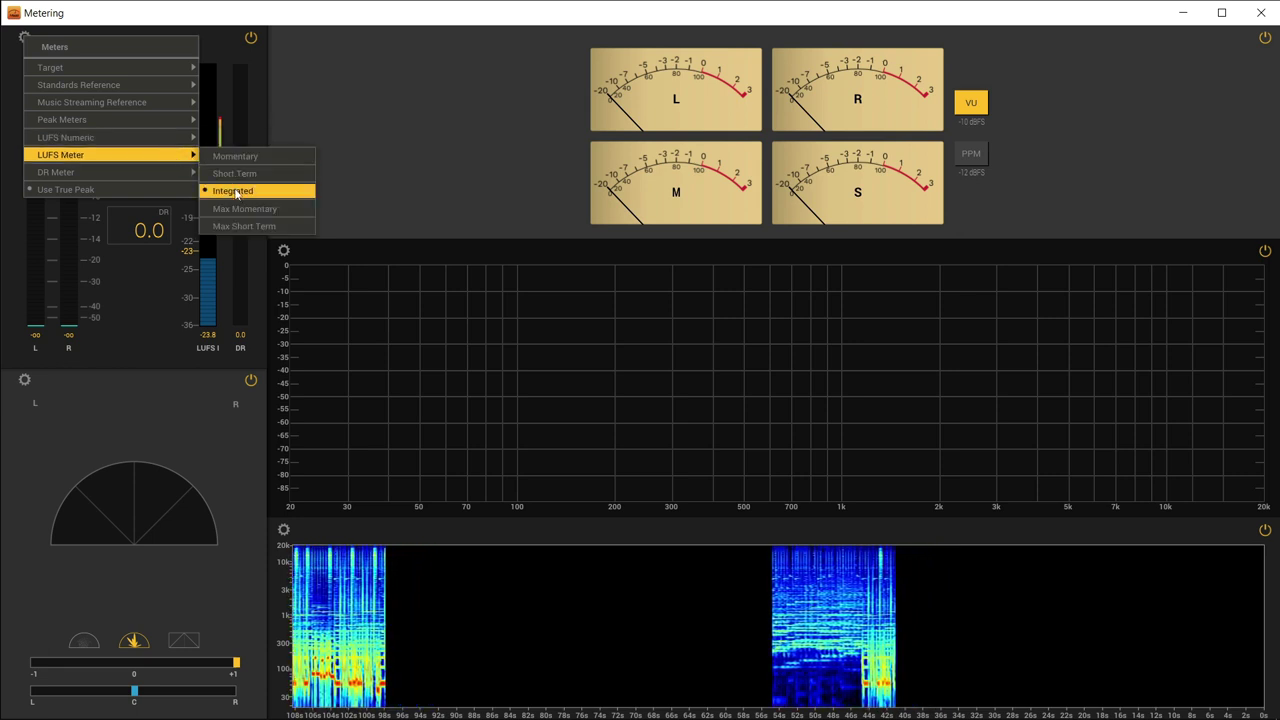
pyautogui.moveTo(178, 176)
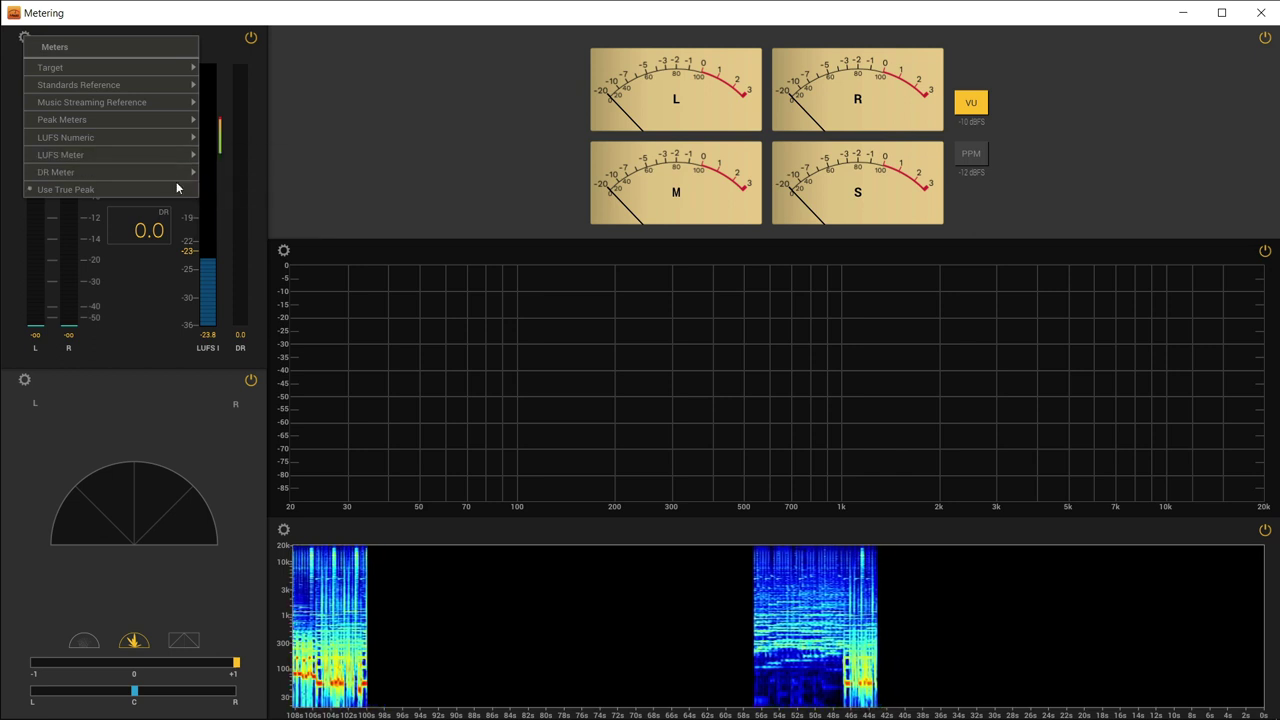
pyautogui.click(160, 339)
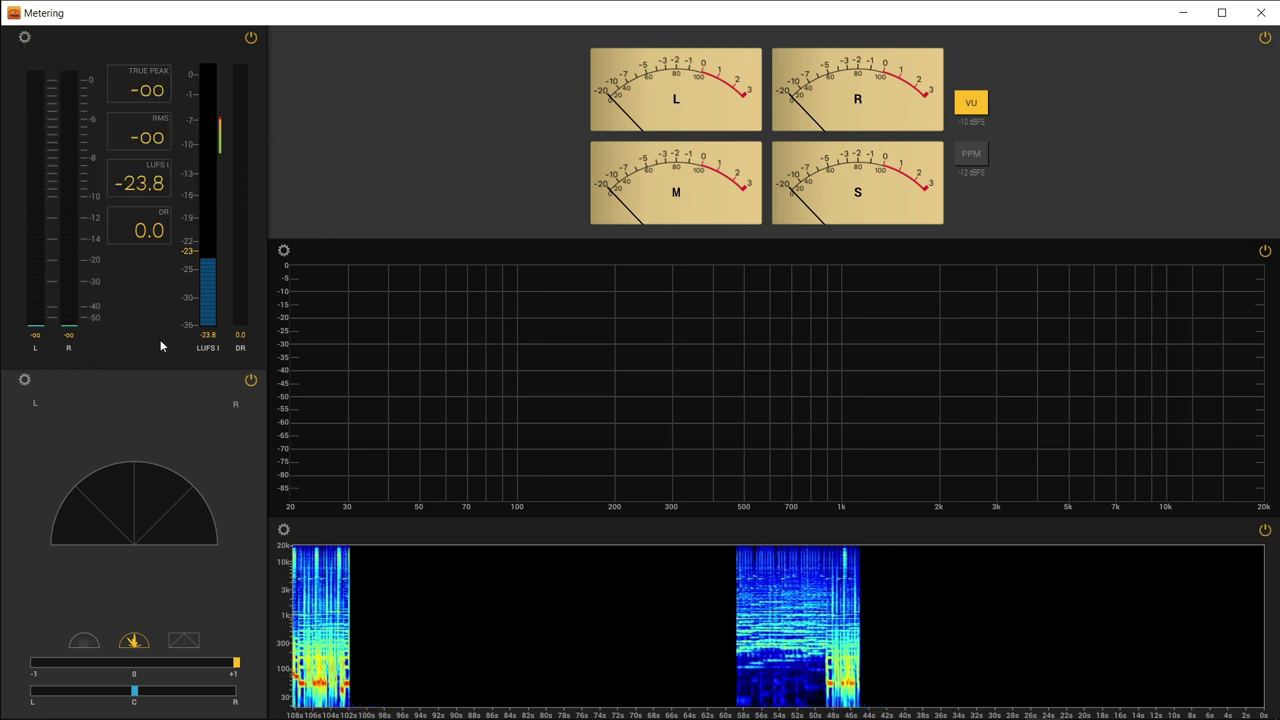
# Examine the available settings of the Phase Scope, Spectrum Analyzer and Spectrogram in the Metering window.
pyautogui.click(23, 383)
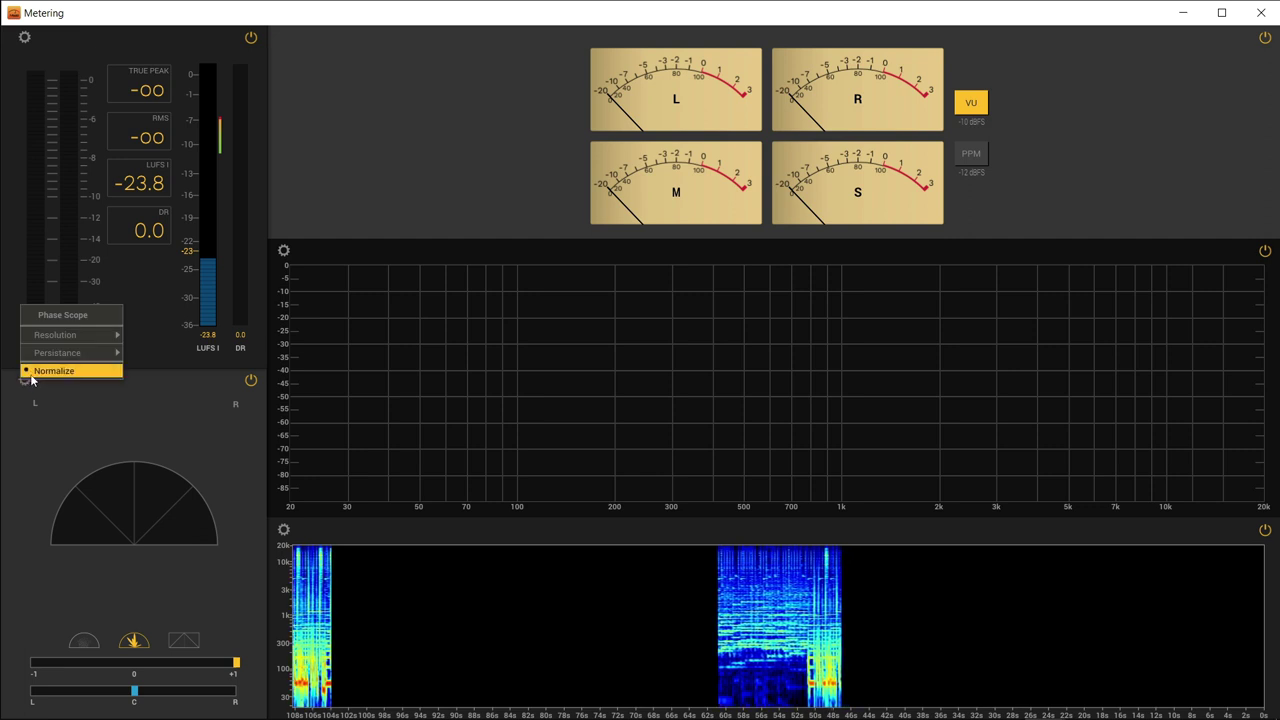
pyautogui.moveTo(51, 335)
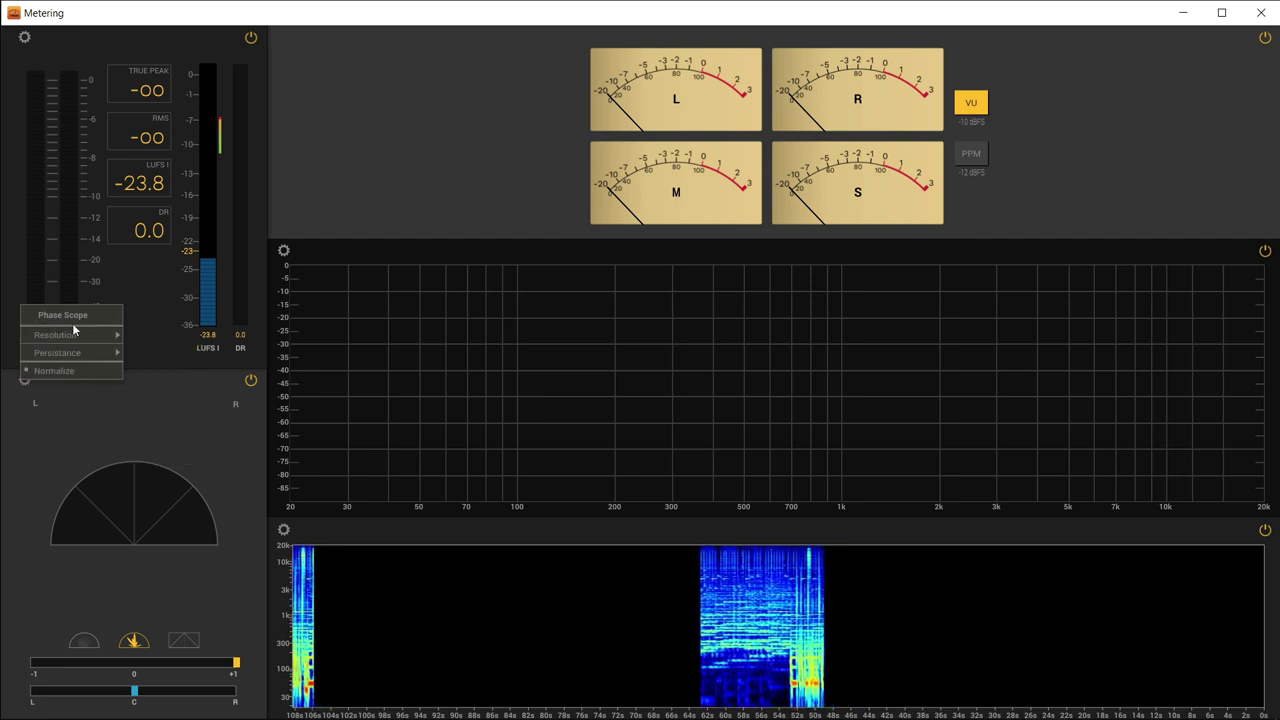
pyautogui.click(290, 254)
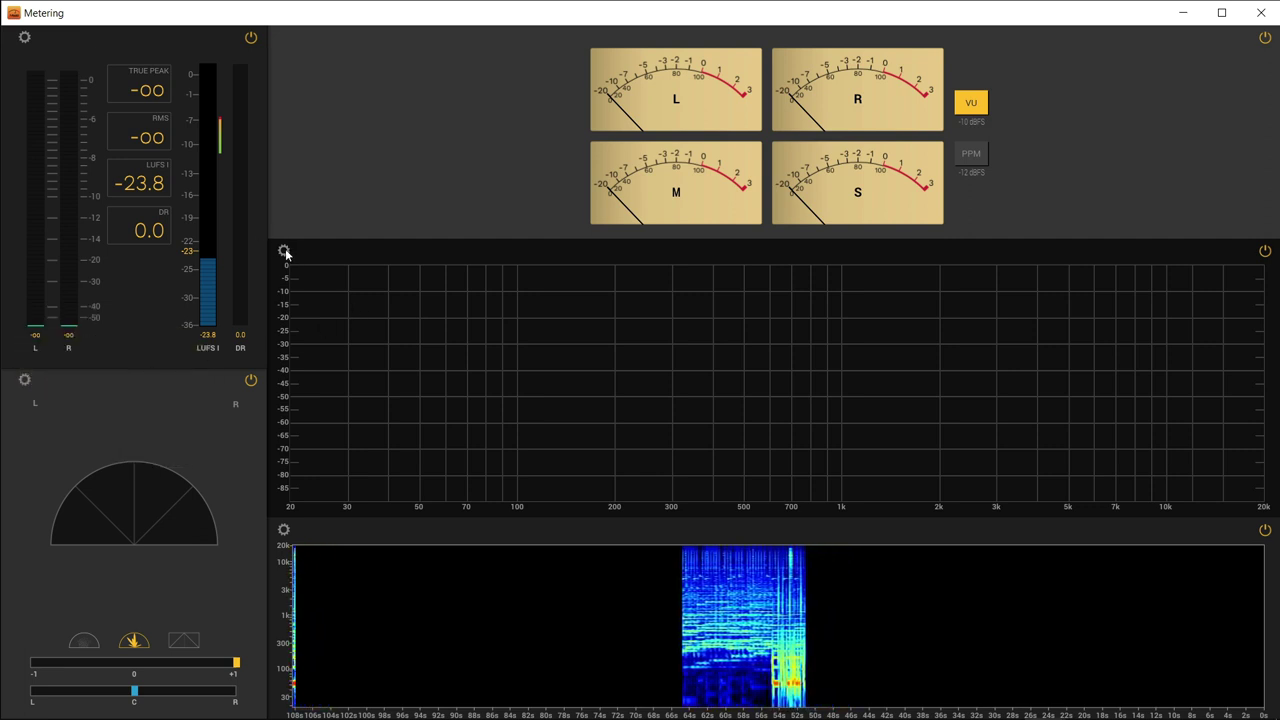
pyautogui.click(285, 250)
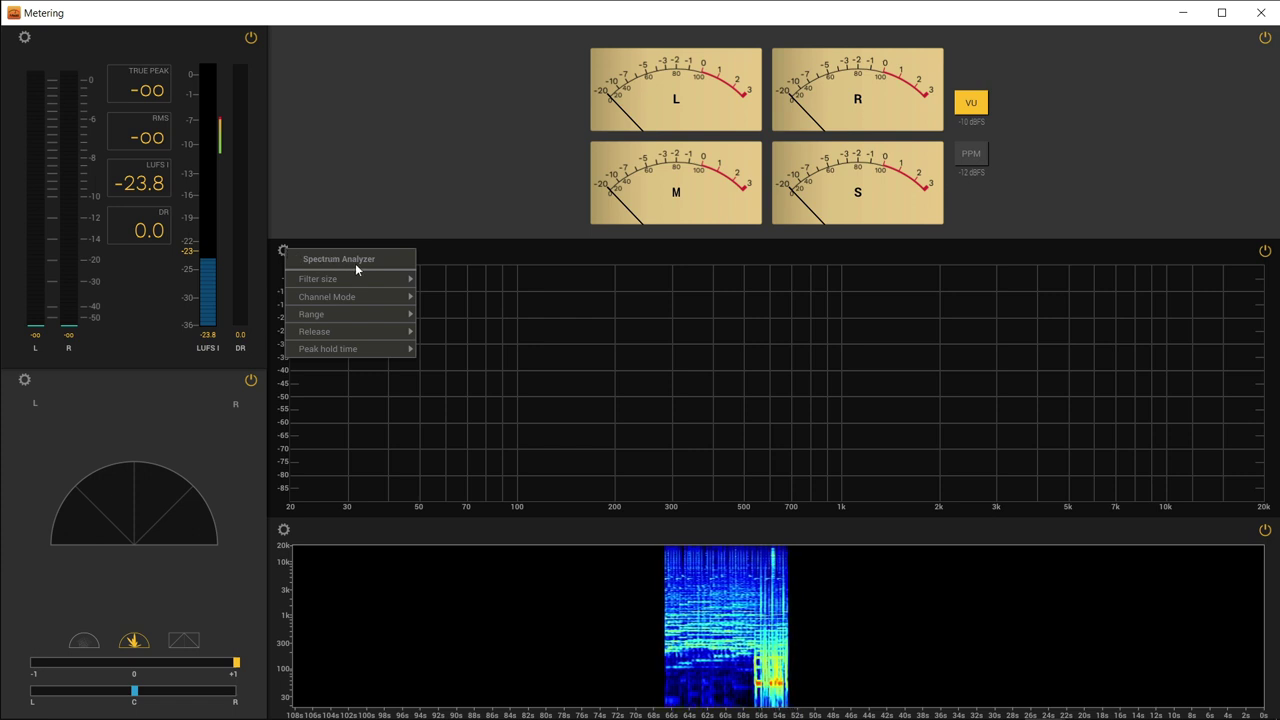
pyautogui.click(283, 531)
pyautogui.click(281, 531)
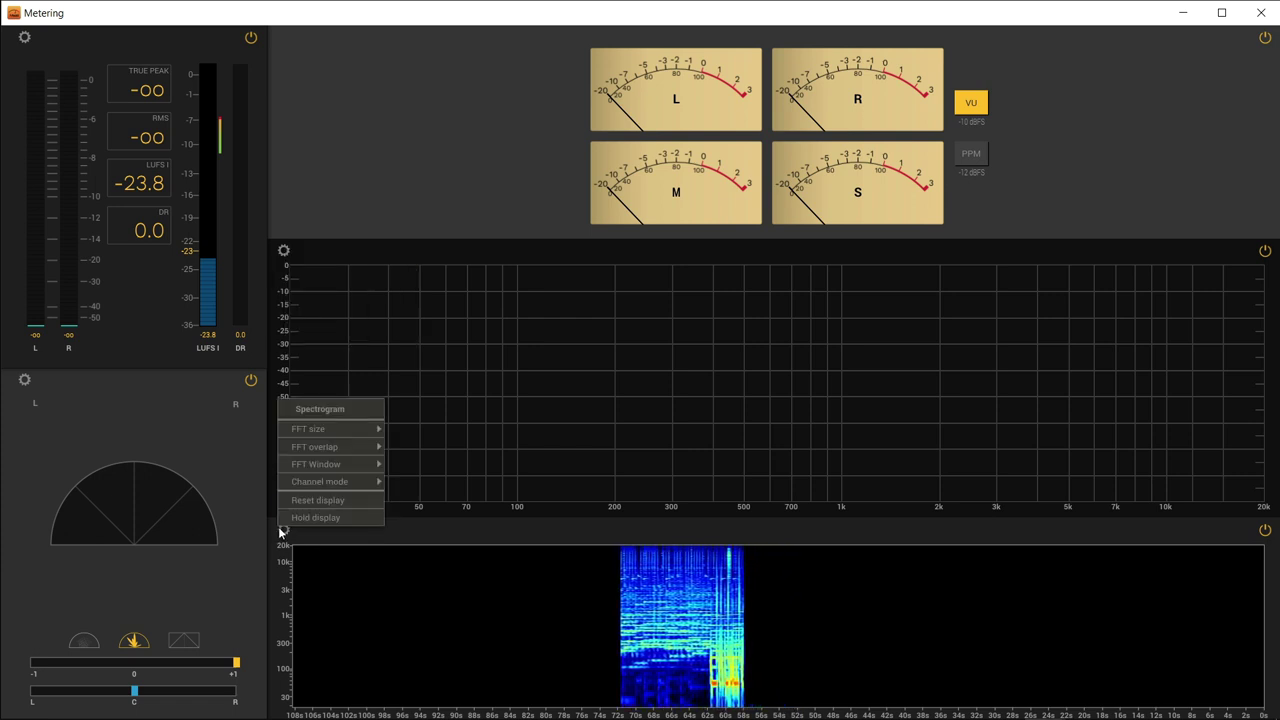